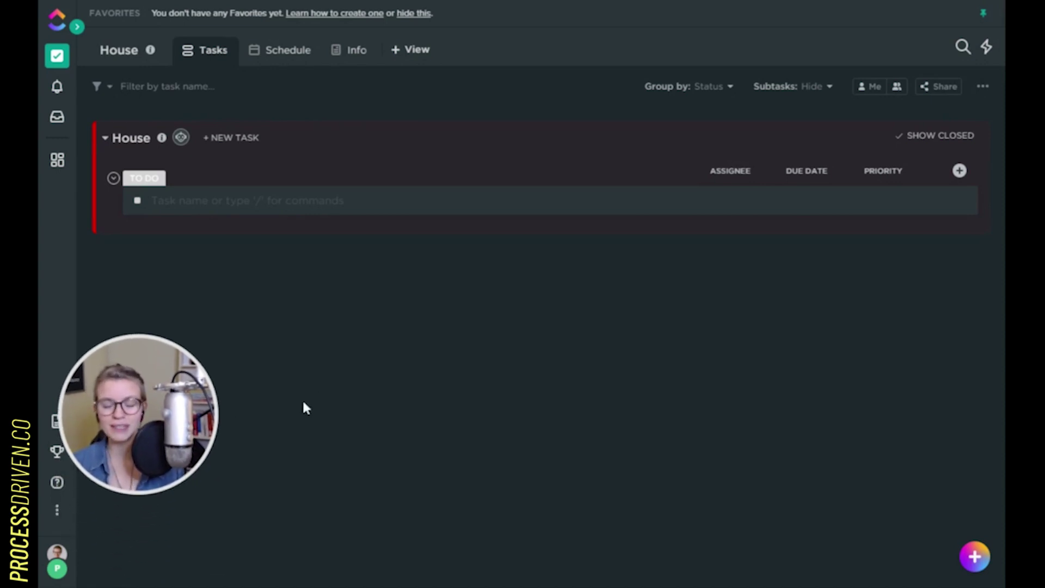
Open Notifications settings from the profile menu and choose 'Remind me later' on the browser prompt.
click(54, 572)
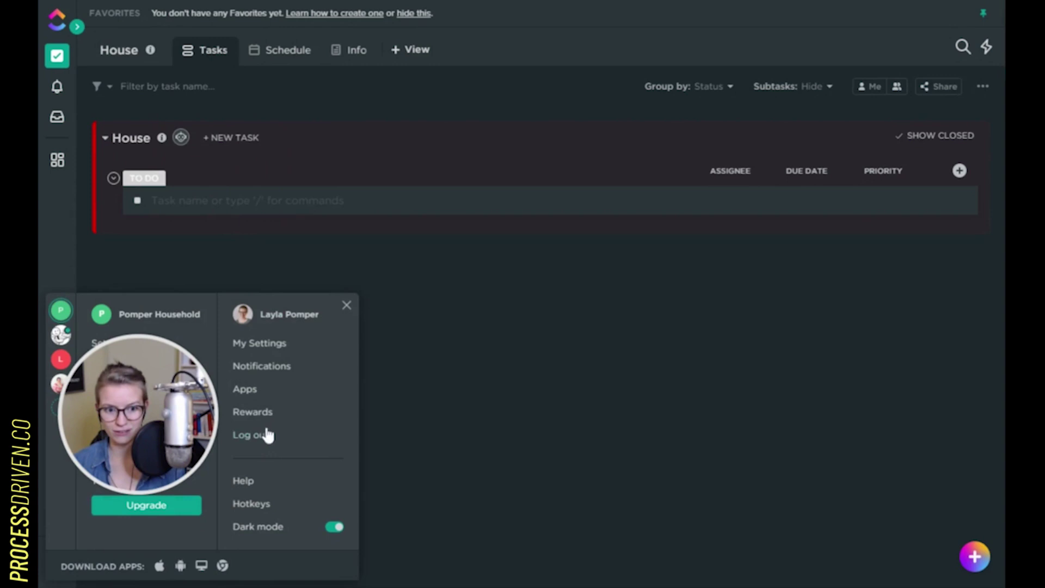
click(265, 367)
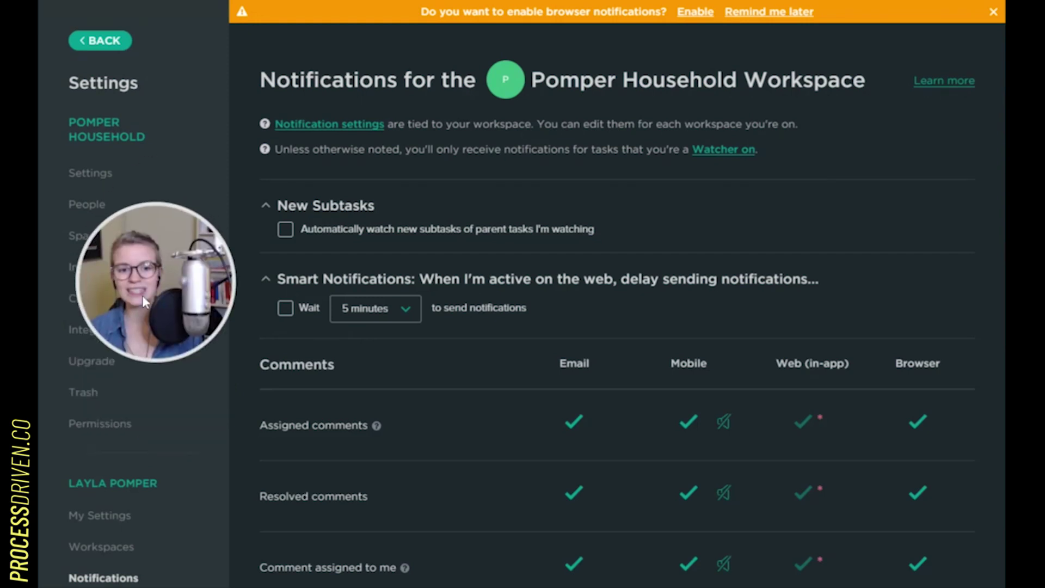
mouse_move(475, 423)
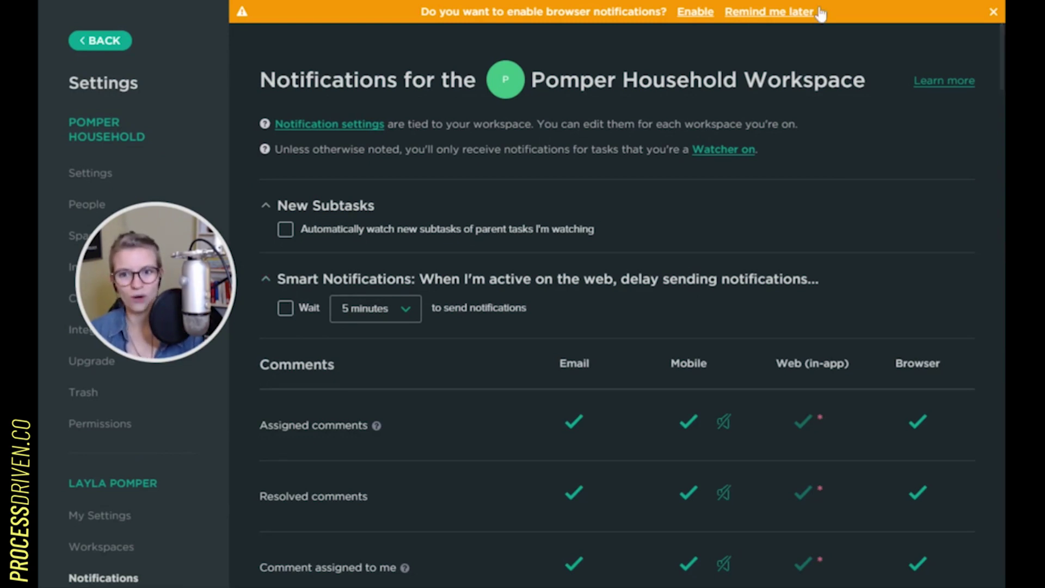
click(994, 11)
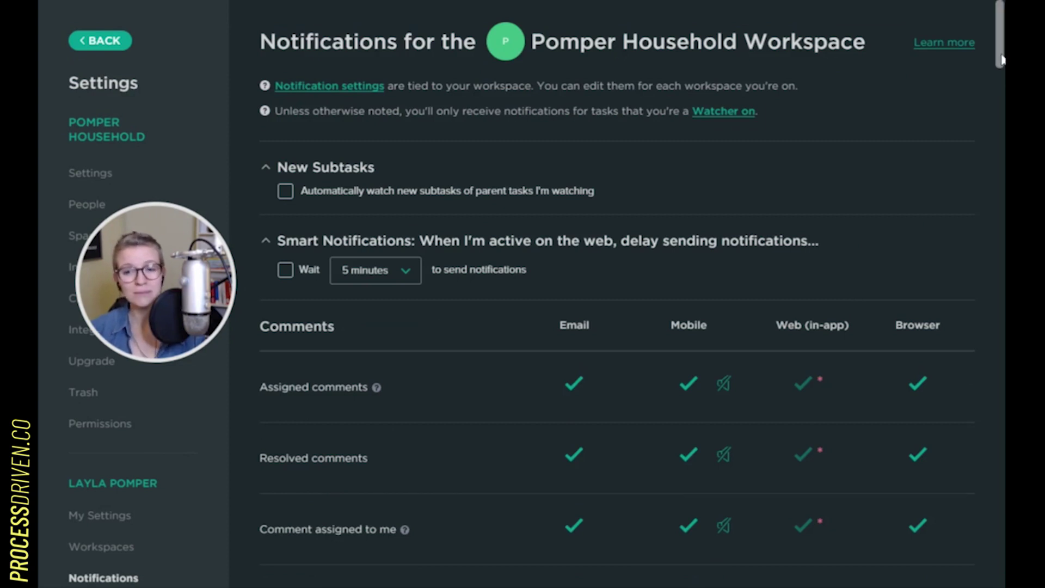
scroll(1002, 82, down, 4)
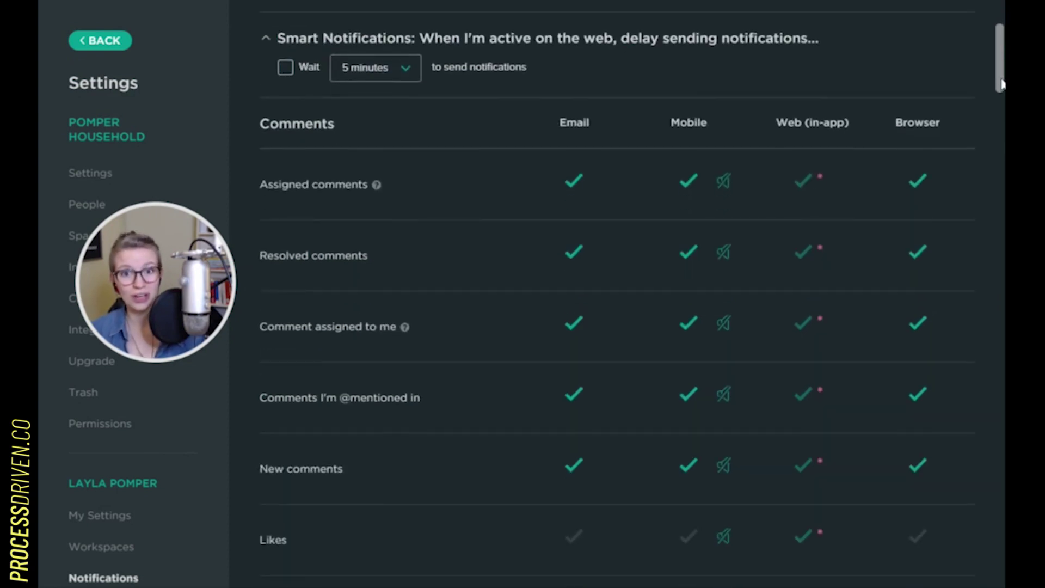
scroll(616, 299, down, 1)
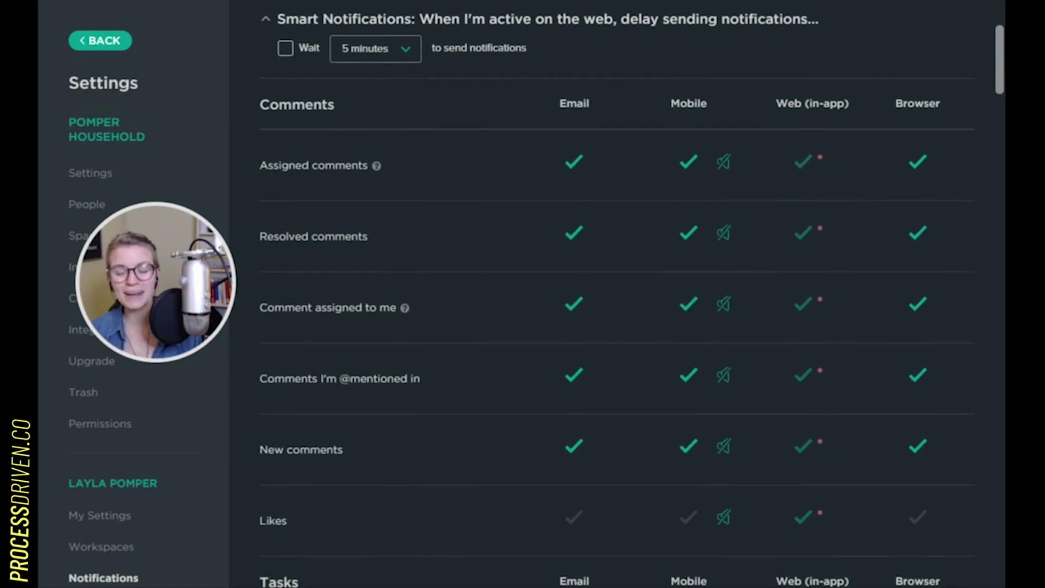
scroll(616, 300, down, 1)
scroll(995, 63, up, 5)
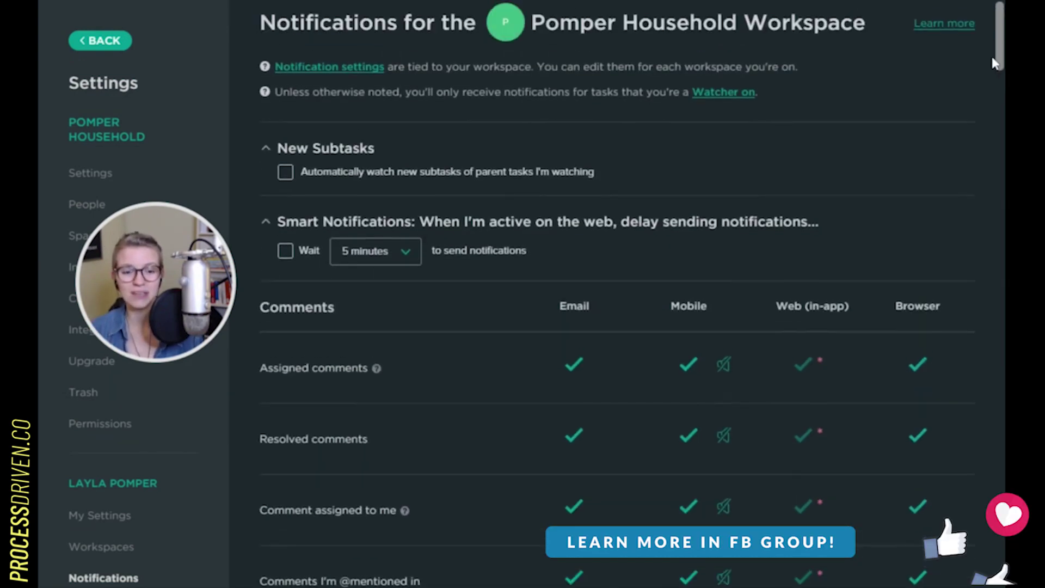
scroll(995, 63, down, 5)
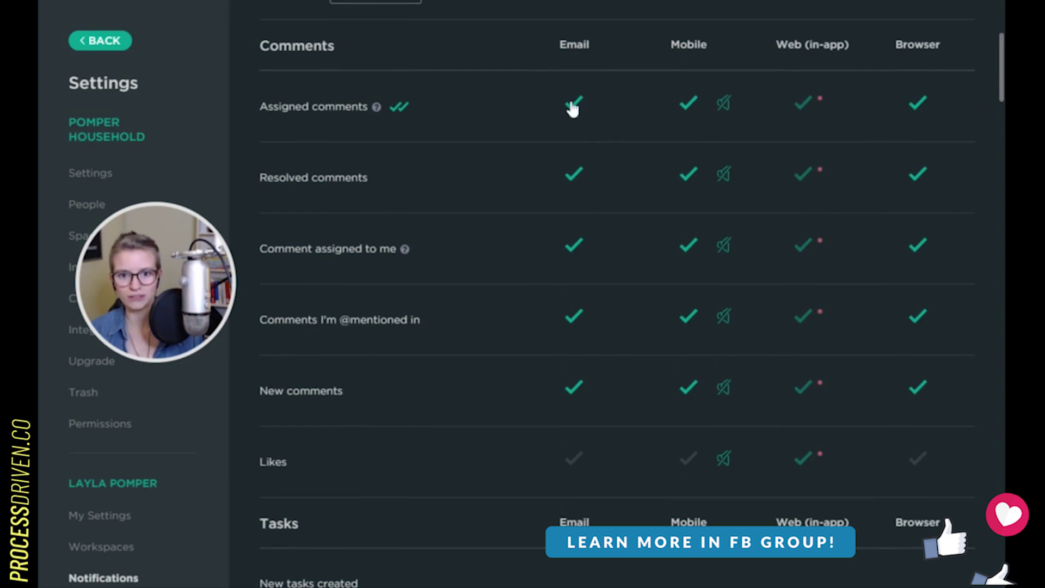
Switch off email, mobile and browser alerts for every comment type.
click(574, 174)
click(574, 246)
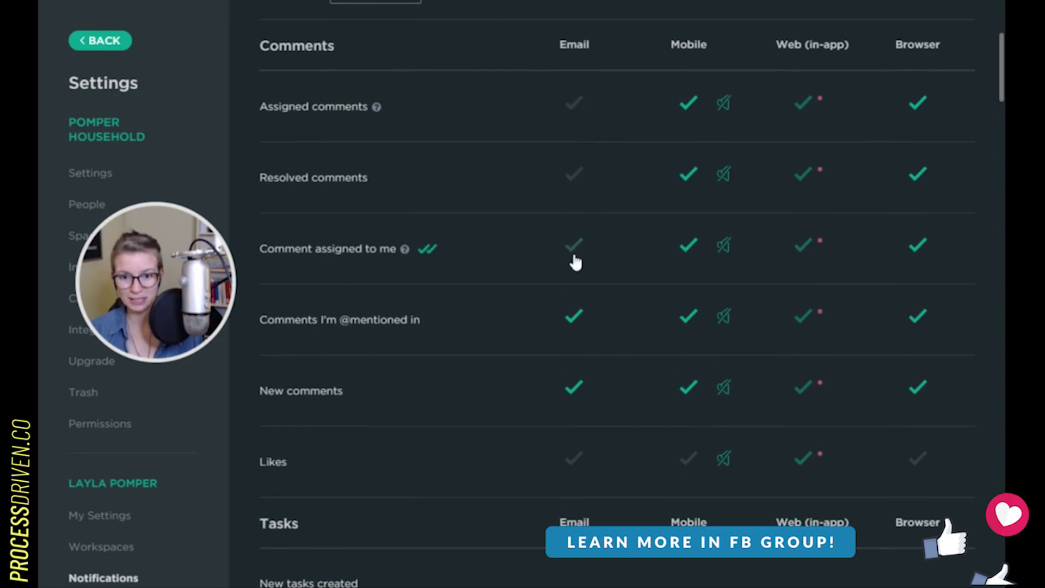
click(574, 317)
click(574, 386)
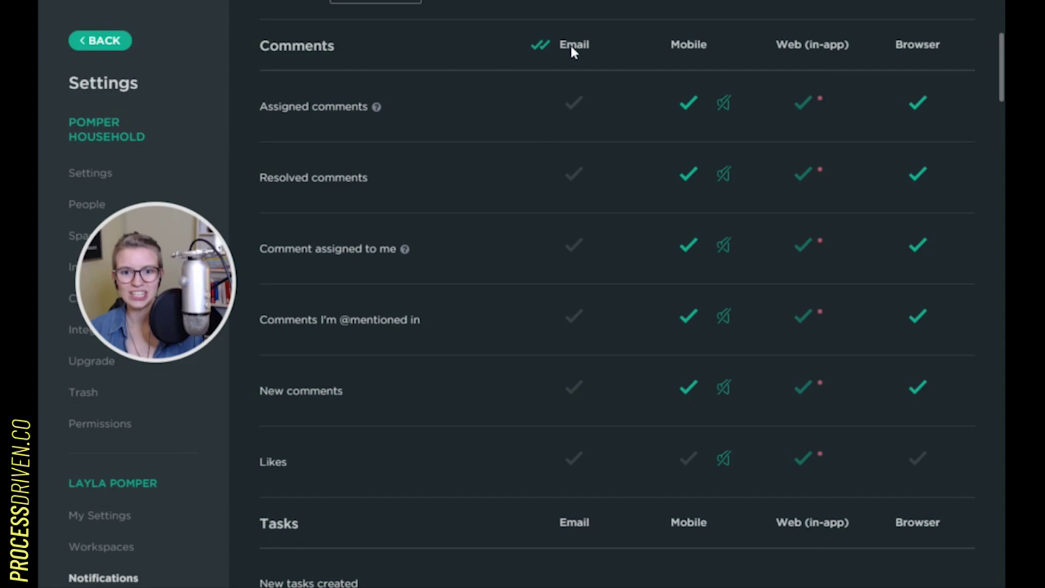
click(539, 47)
click(539, 47)
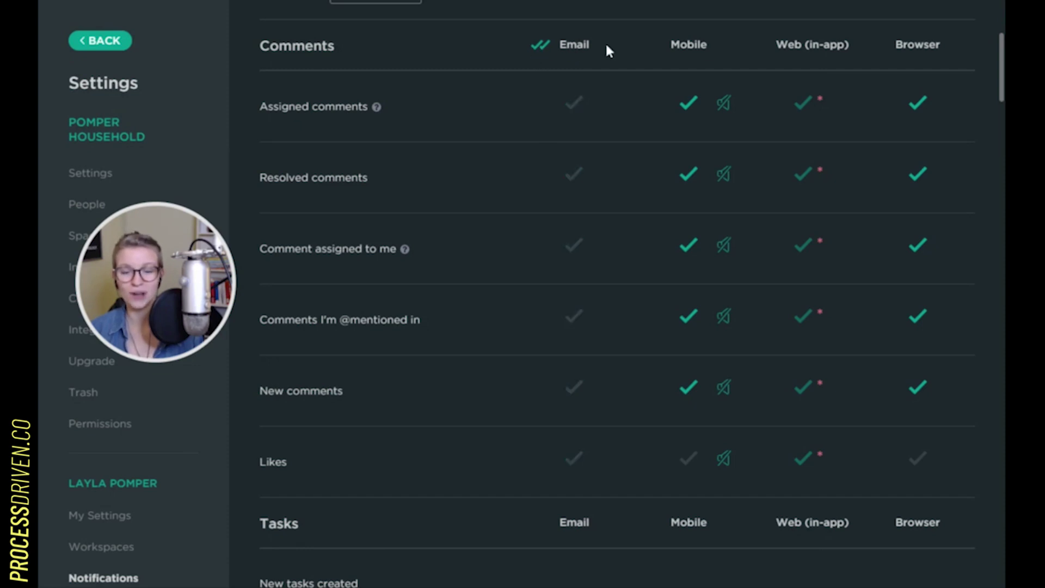
click(652, 44)
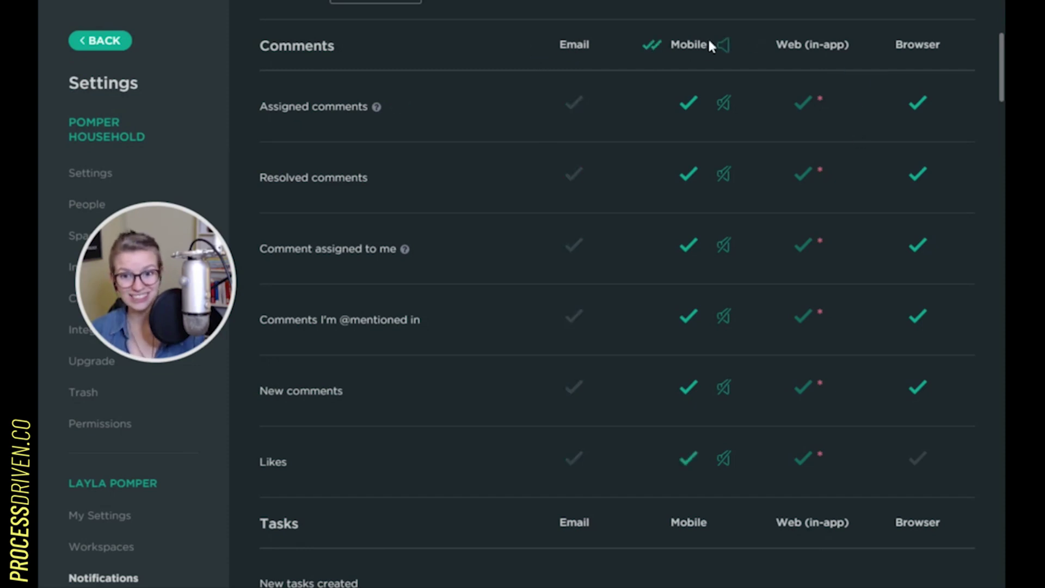
click(651, 44)
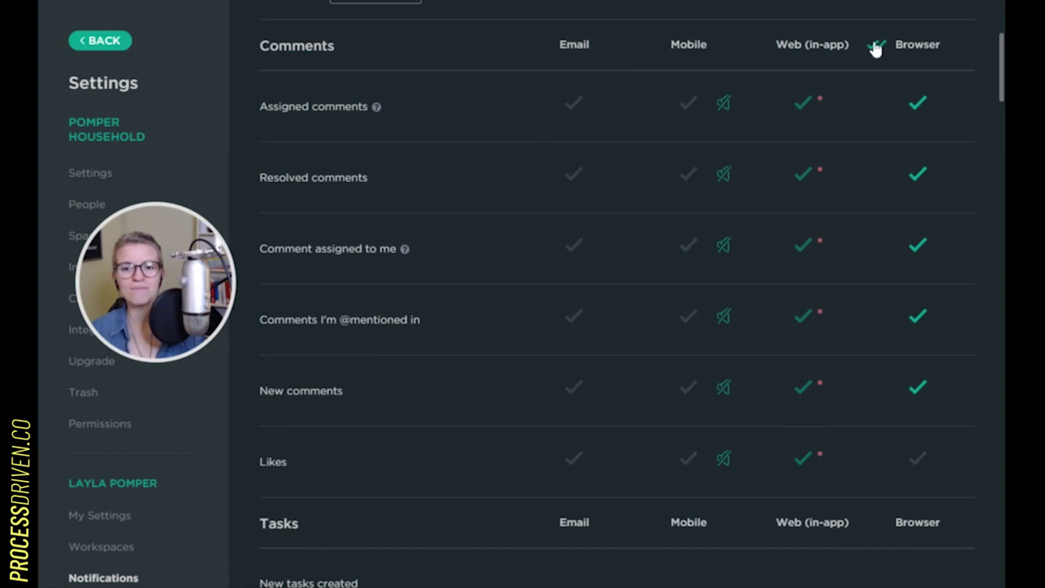
click(875, 47)
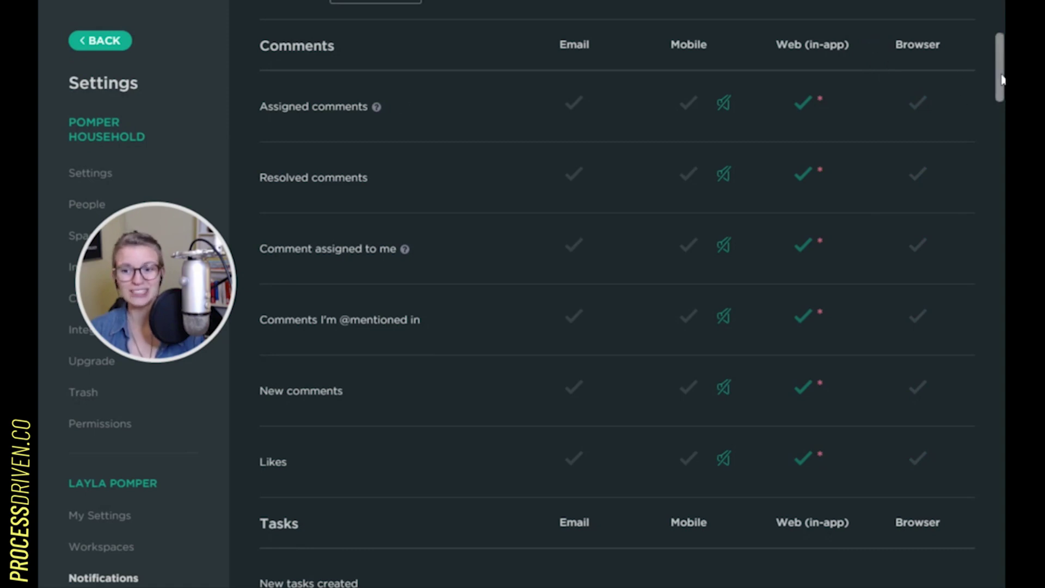
Switch off email, mobile and browser alerts for every task event.
drag(1003, 79, 996, 123)
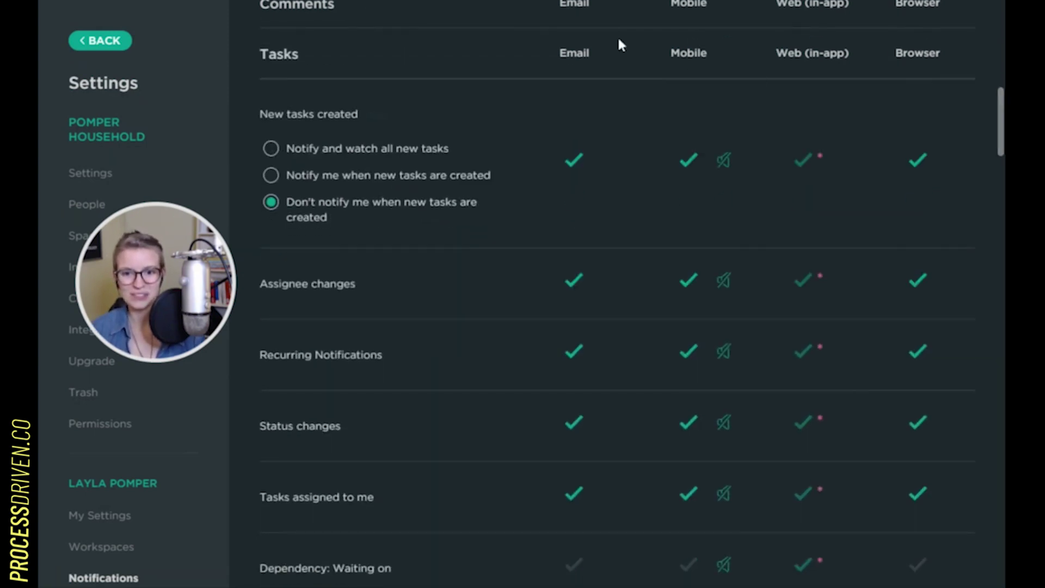
click(652, 55)
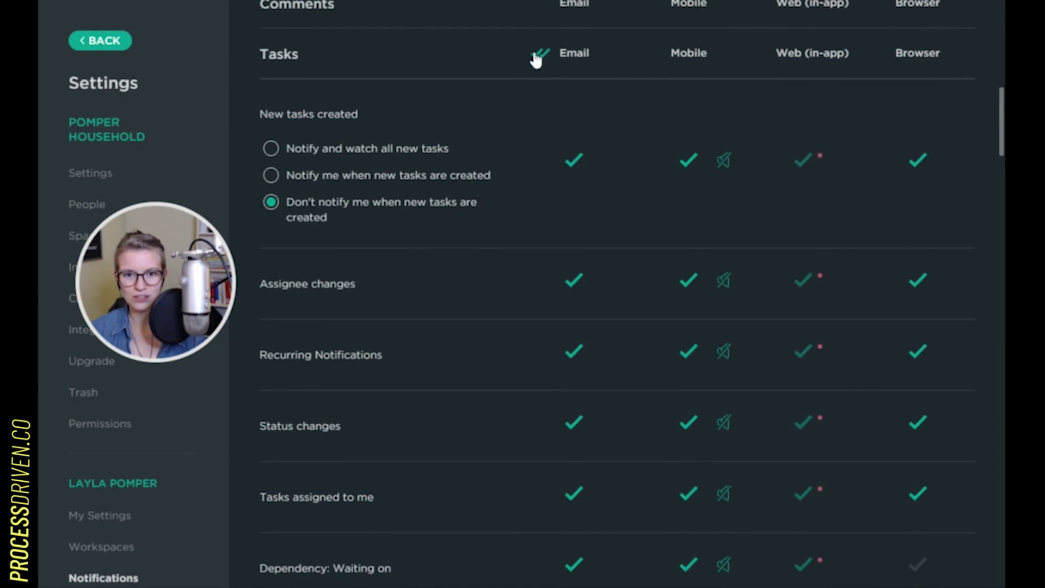
click(541, 55)
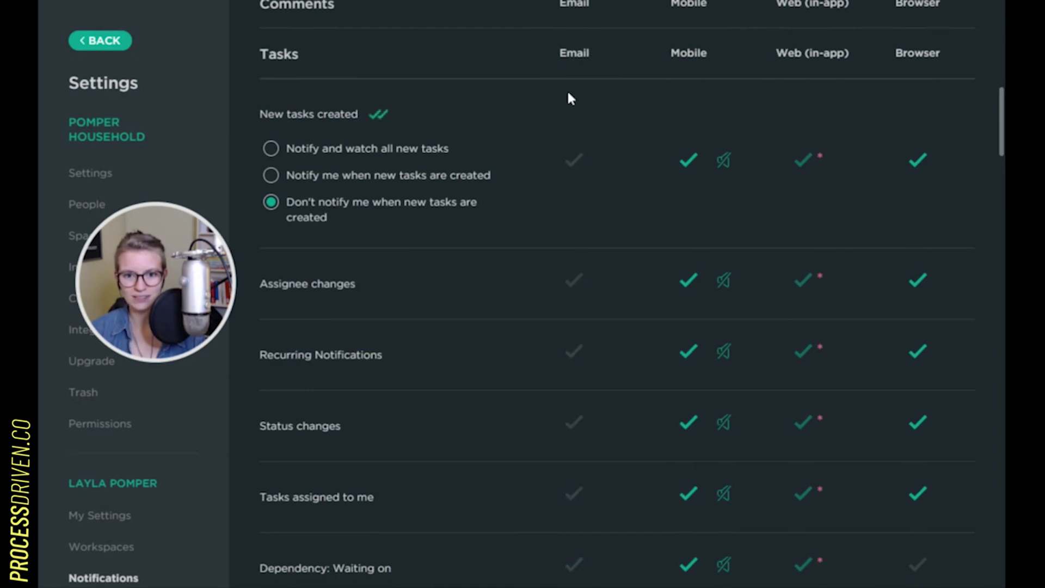
click(883, 54)
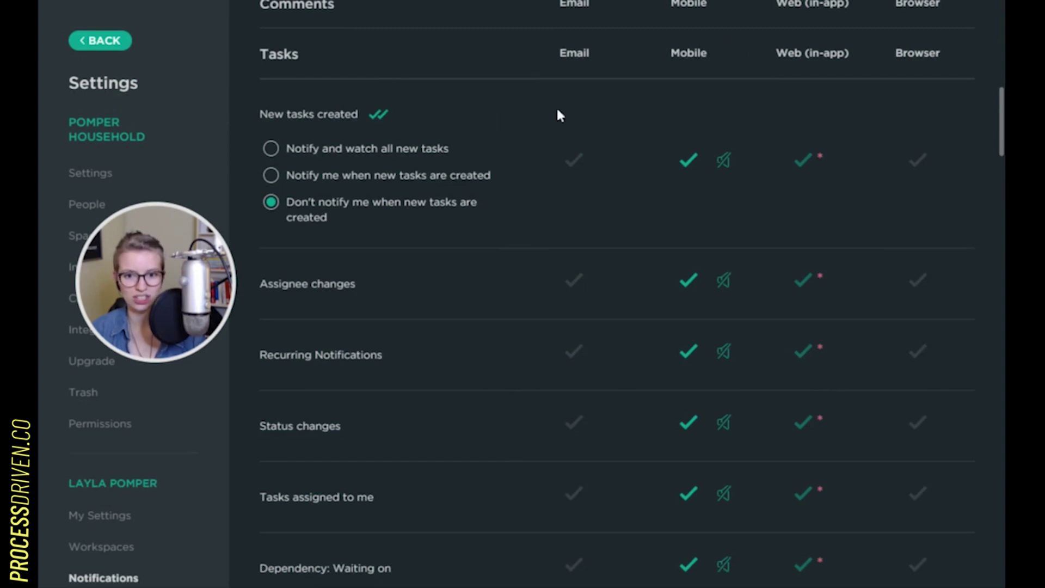
click(658, 58)
Turn off mobile, email and browser alerts for Start & Due Date events.
scroll(666, 98, down, 20)
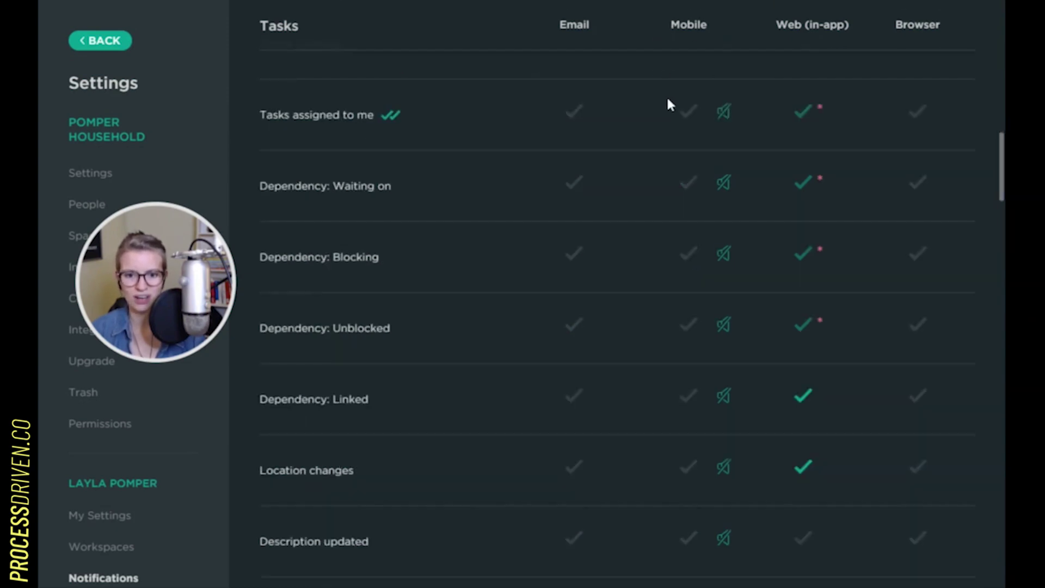
scroll(643, 147, up, 14)
scroll(762, 218, down, 7)
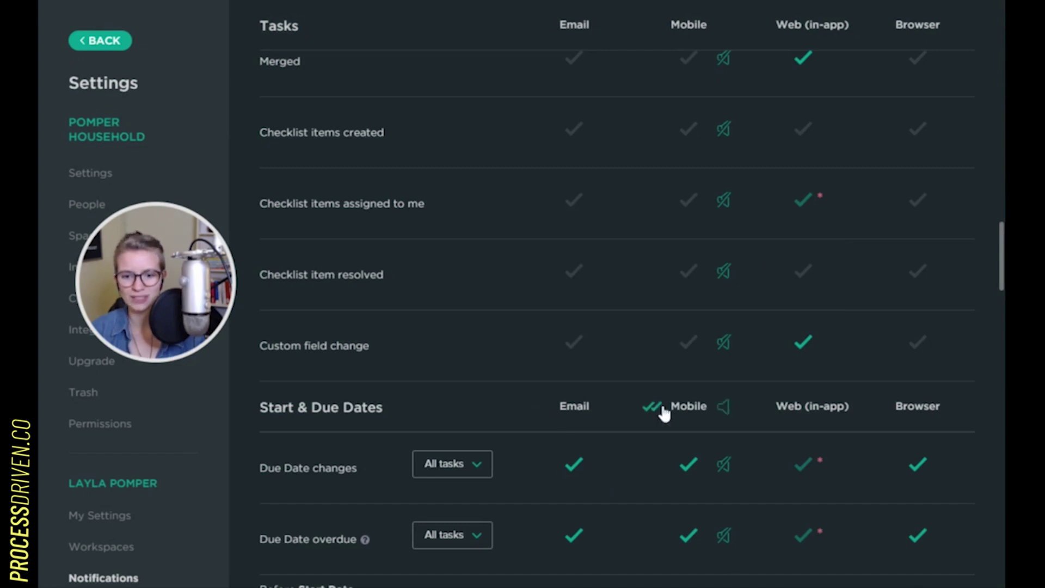
click(654, 411)
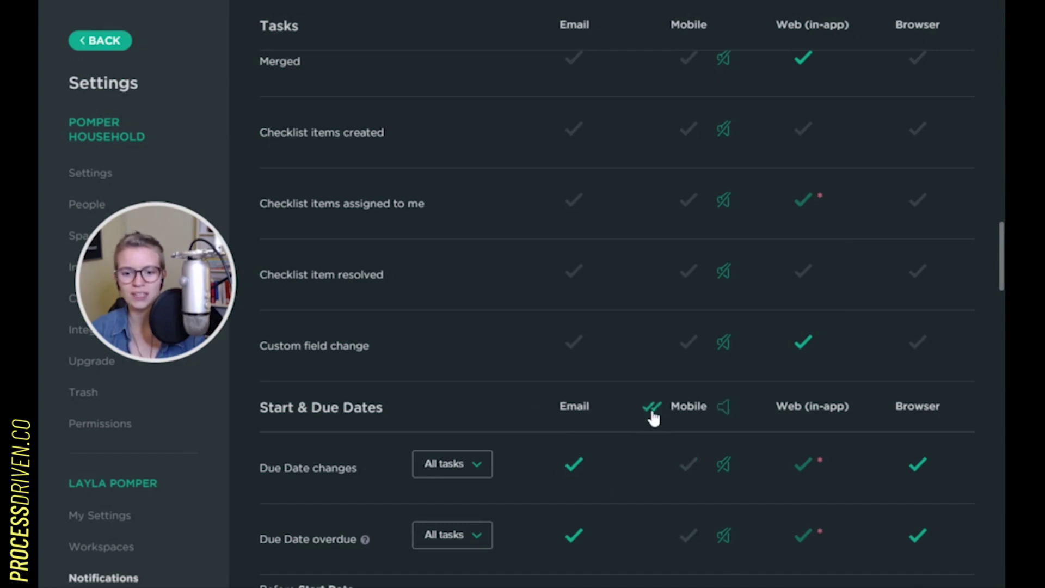
click(540, 411)
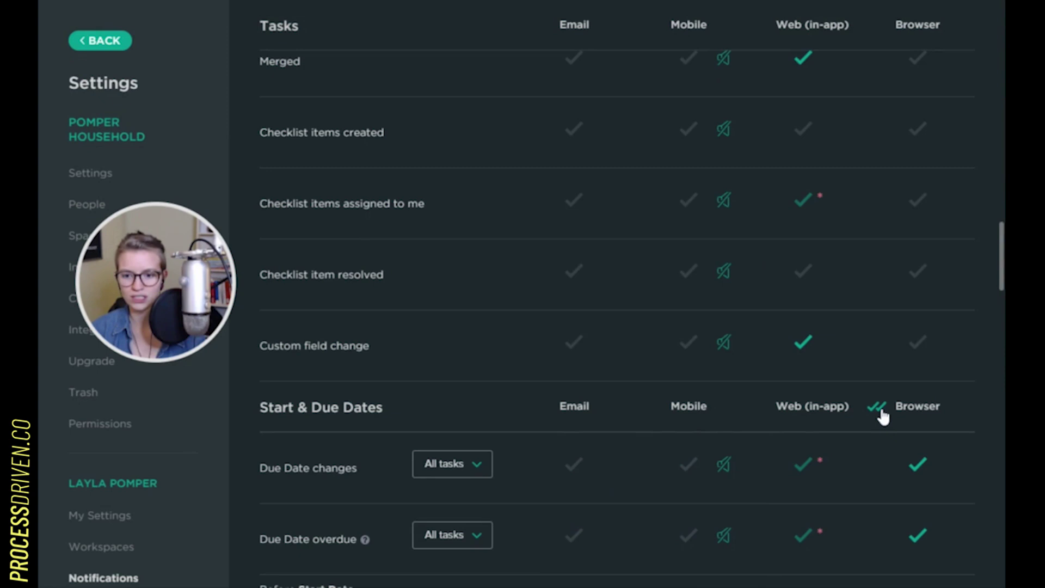
click(877, 410)
Turn off email, mobile and browser alerts for all ClickApps events.
scroll(806, 343, down, 5)
scroll(654, 392, down, 5)
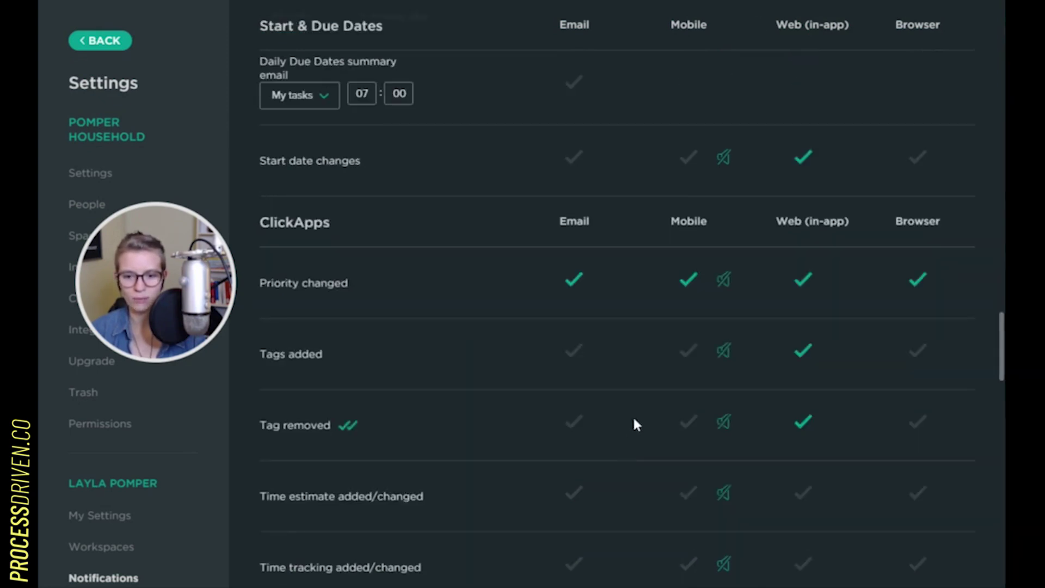
click(540, 222)
click(651, 223)
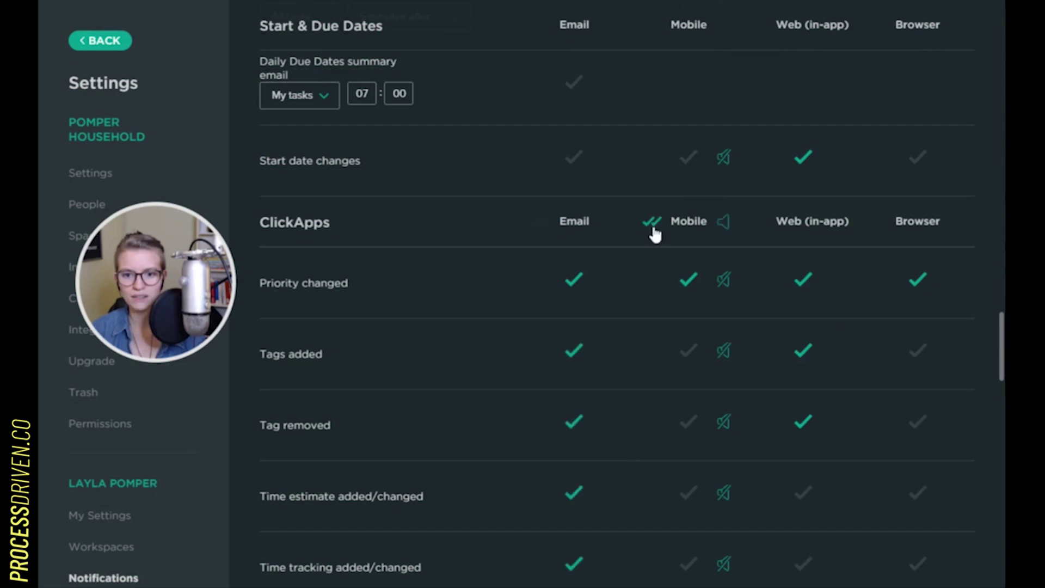
click(539, 225)
click(656, 223)
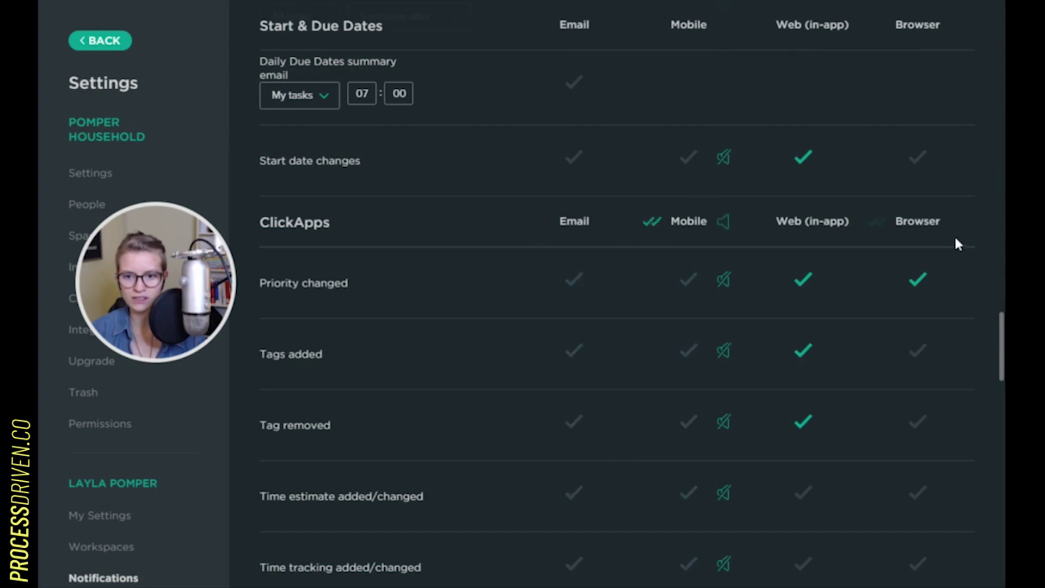
click(878, 223)
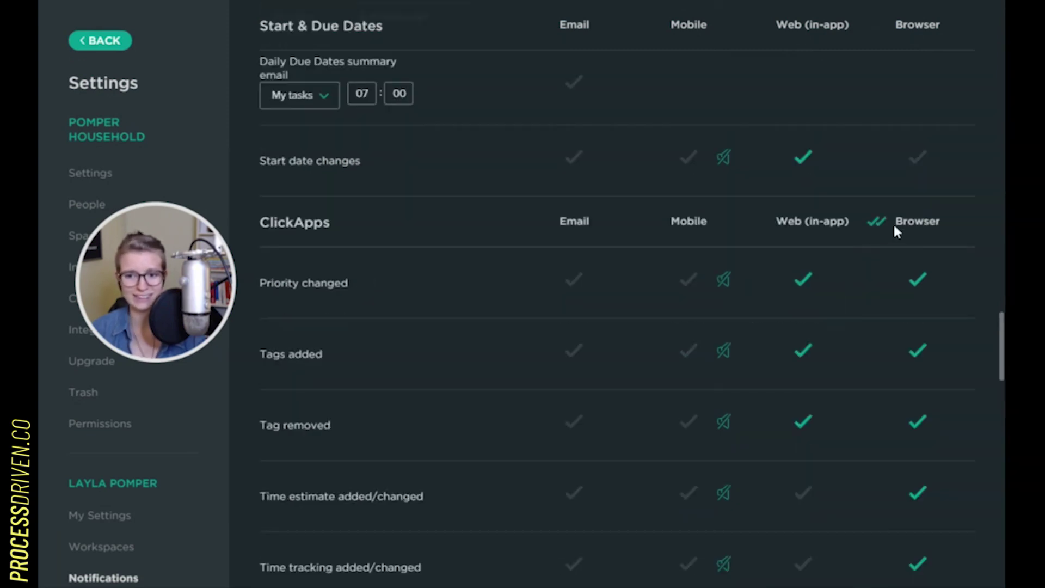
click(878, 223)
Switch off email alerts for sharing events, then return to the top of the page.
scroll(822, 294, down, 7)
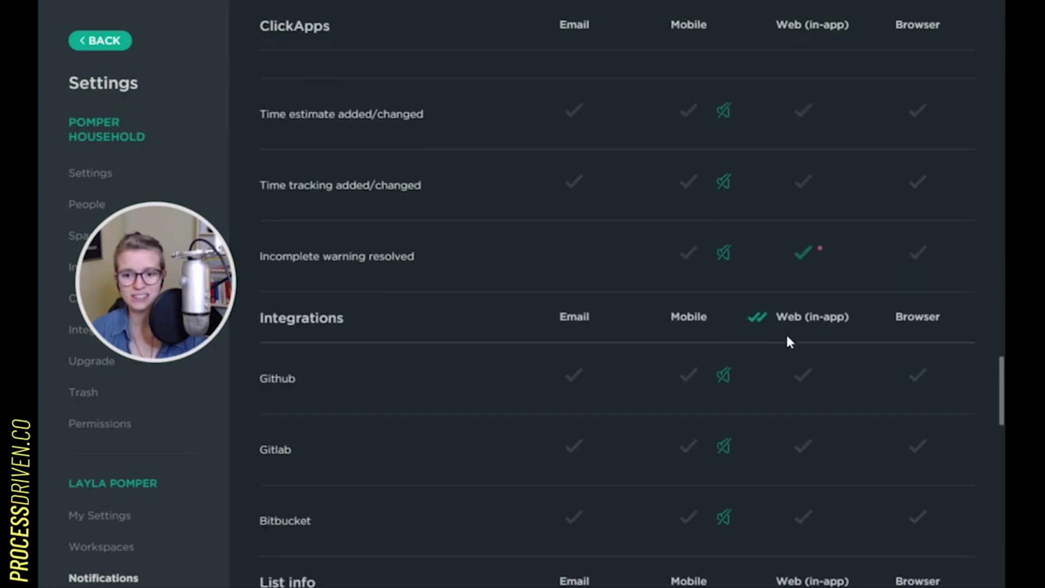
scroll(786, 340, down, 8)
scroll(745, 335, down, 8)
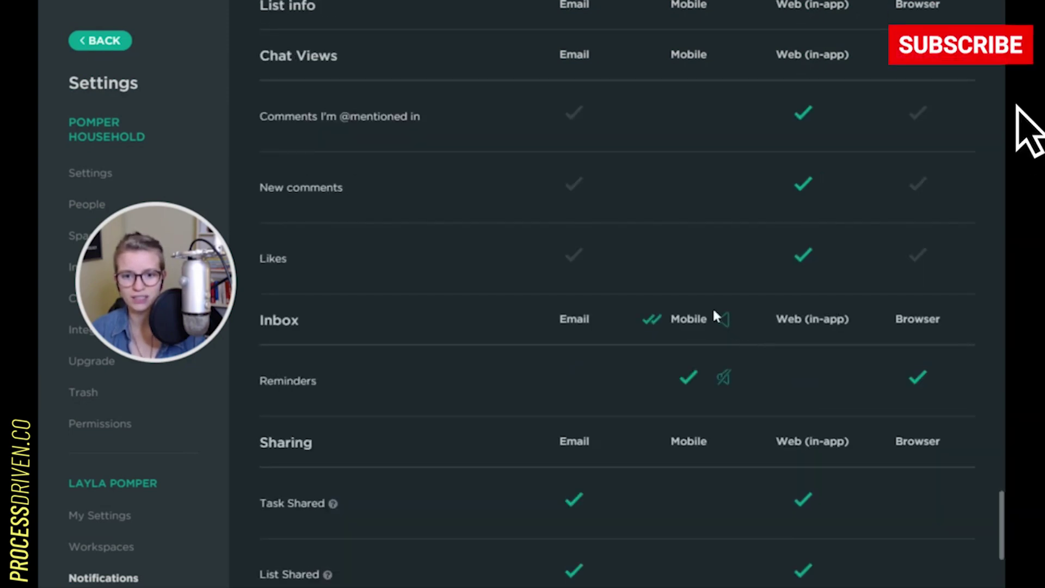
click(540, 210)
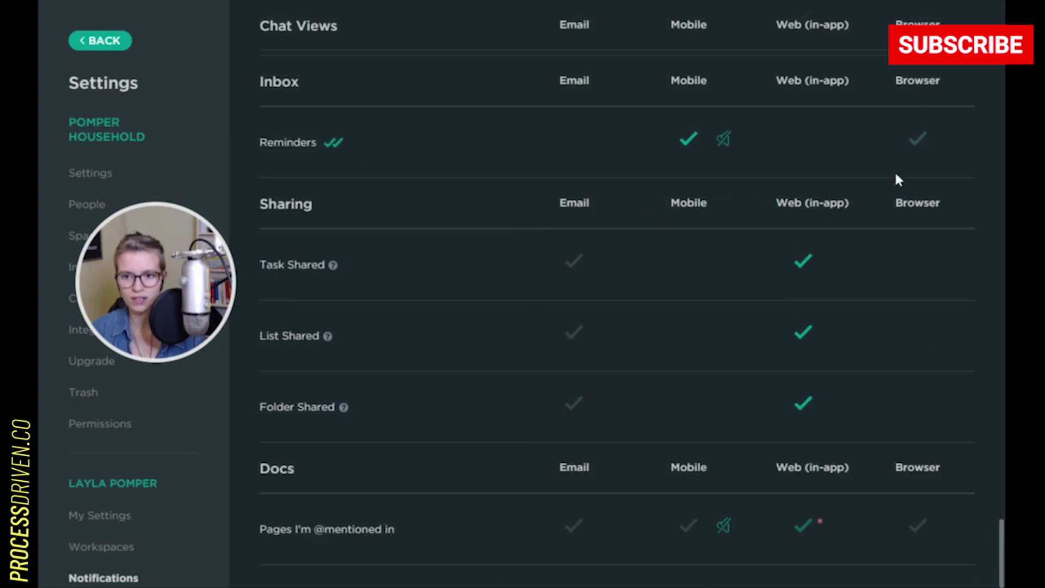
scroll(760, 370, up, 7)
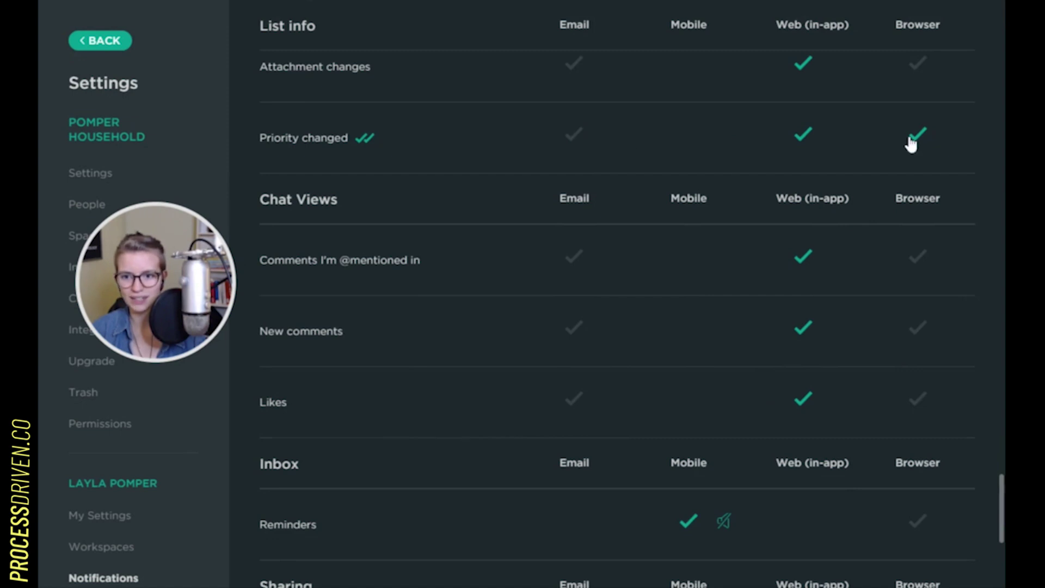
scroll(875, 261, up, 15)
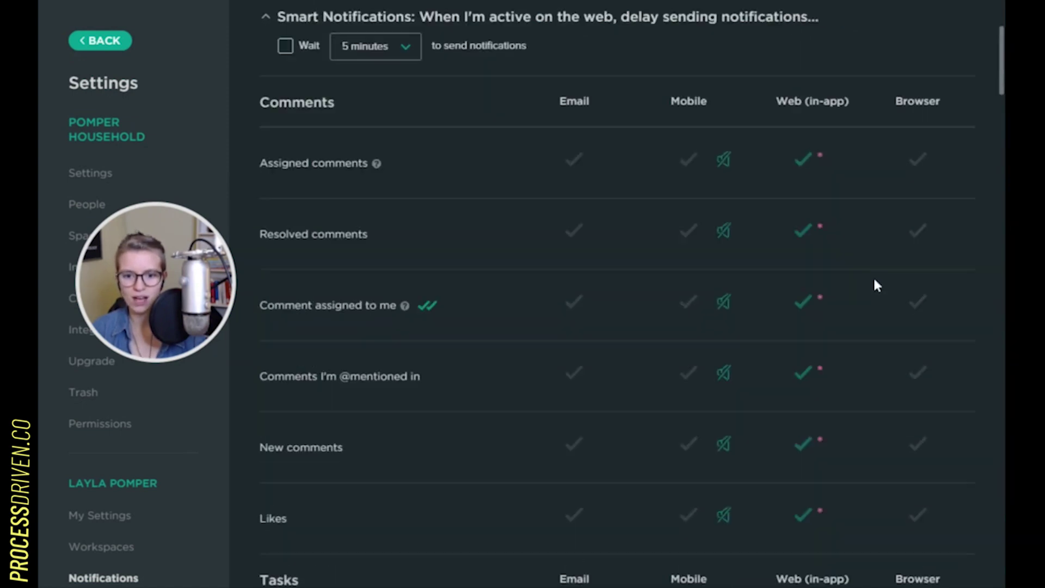
scroll(877, 285, up, 4)
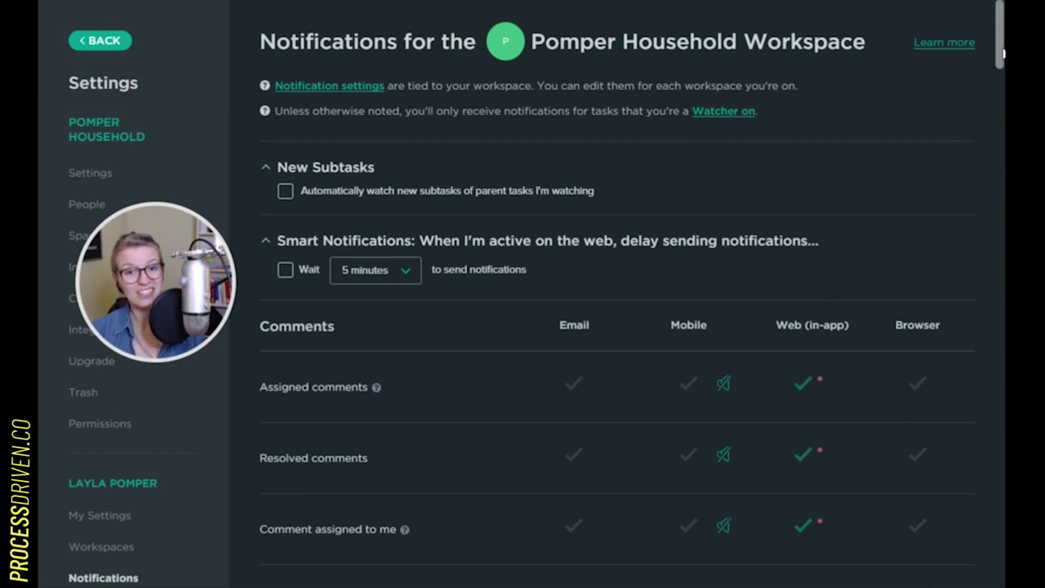
Toggle email and mobile alerts for Assigned comments on and back off, leaving them unchanged.
drag(1003, 53, 1002, 73)
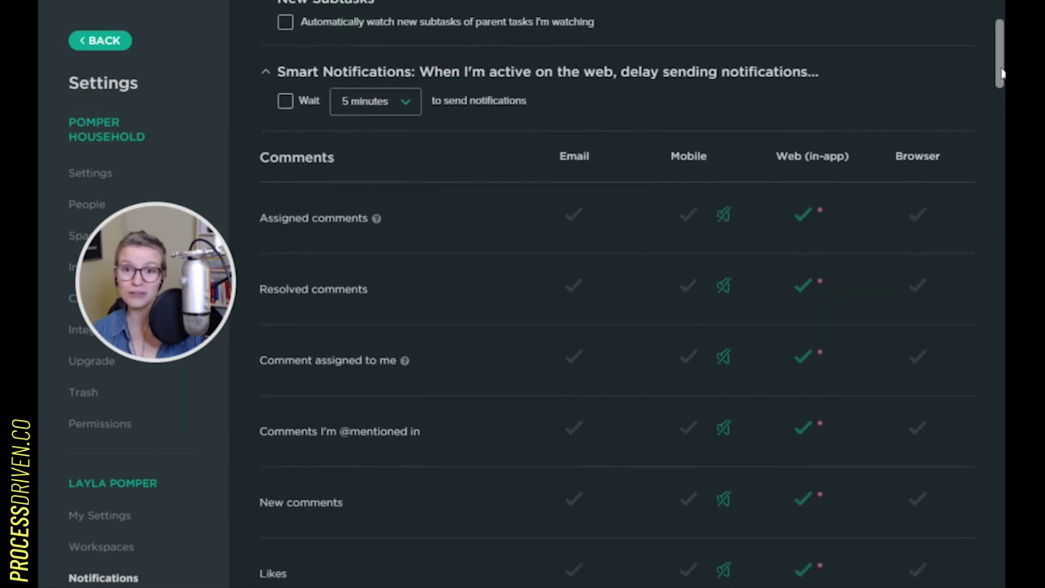
scroll(655, 97, down, 2)
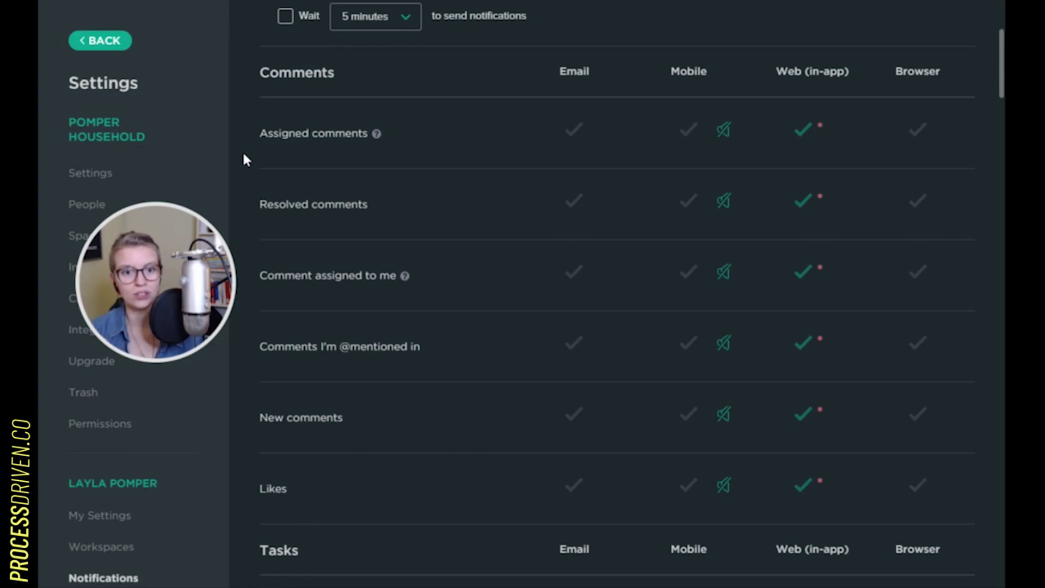
click(566, 138)
click(682, 142)
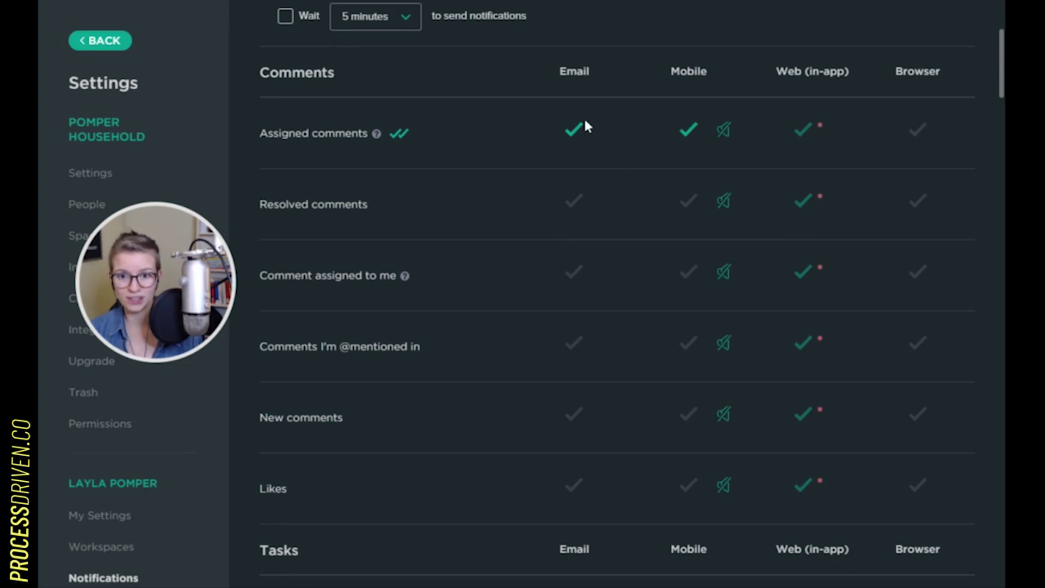
click(575, 133)
click(678, 138)
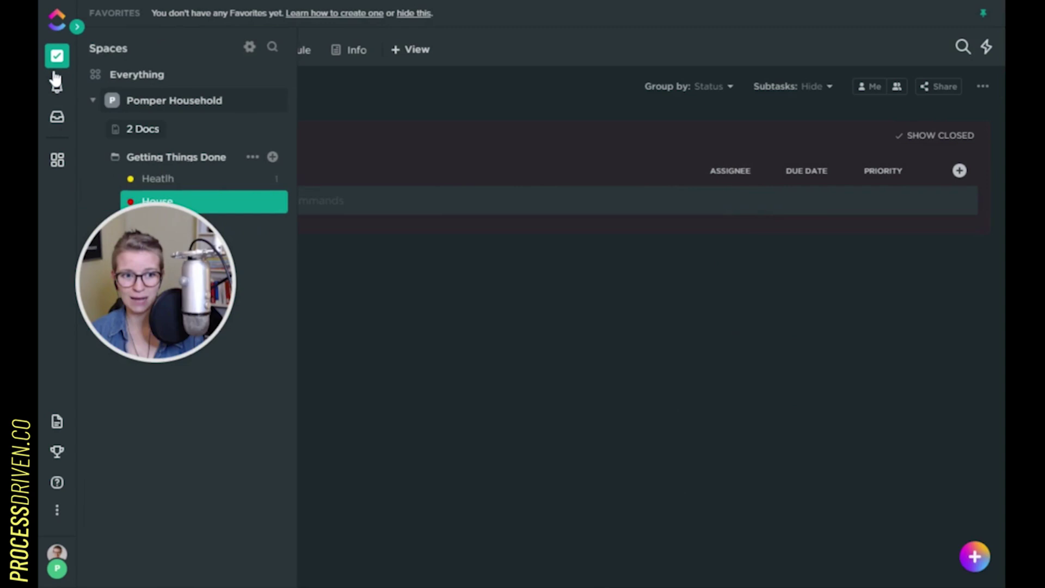
Check the empty notifications inbox, then reach Notifications settings through the avatar menu.
click(56, 86)
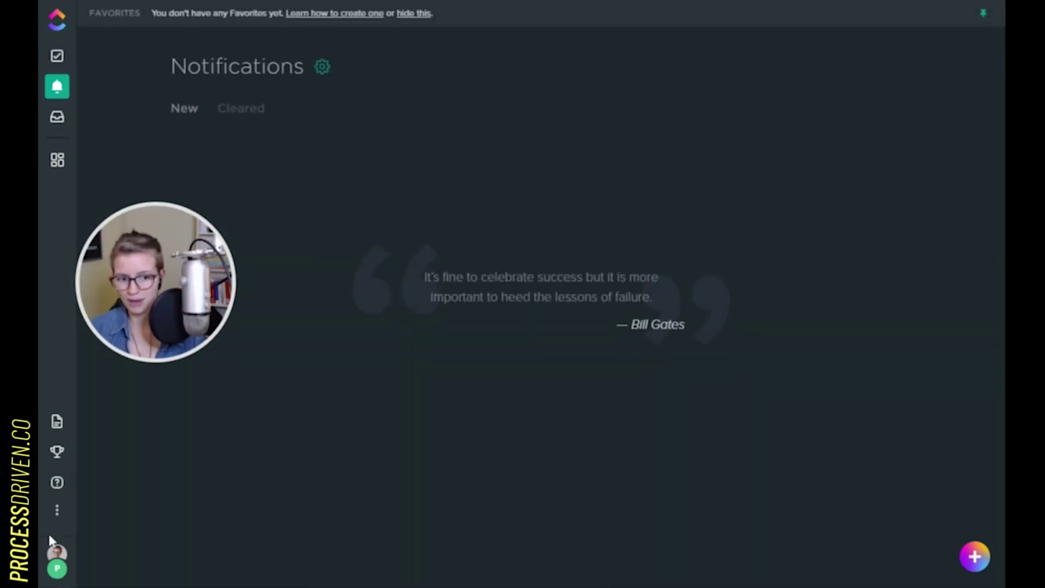
click(57, 552)
click(272, 374)
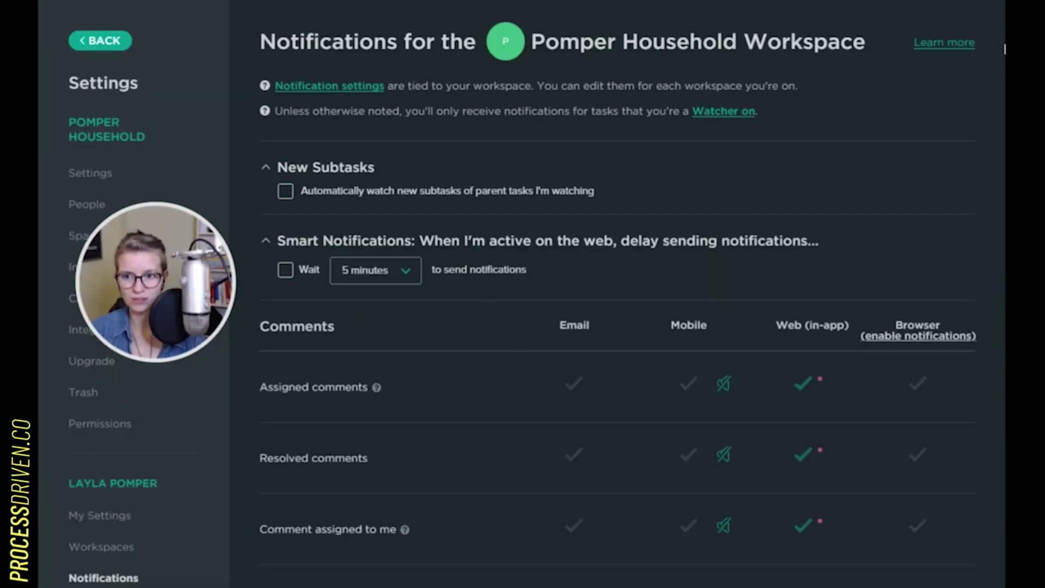
Enable email, mobile and browser alerts for Assigned comments.
scroll(1005, 49, down, 5)
mouse_move(527, 113)
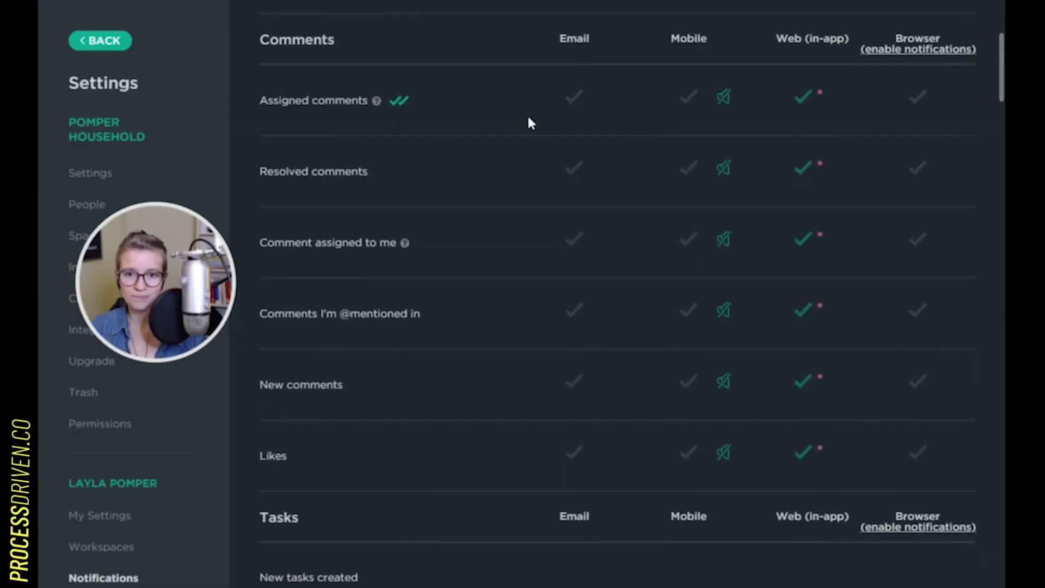
click(401, 109)
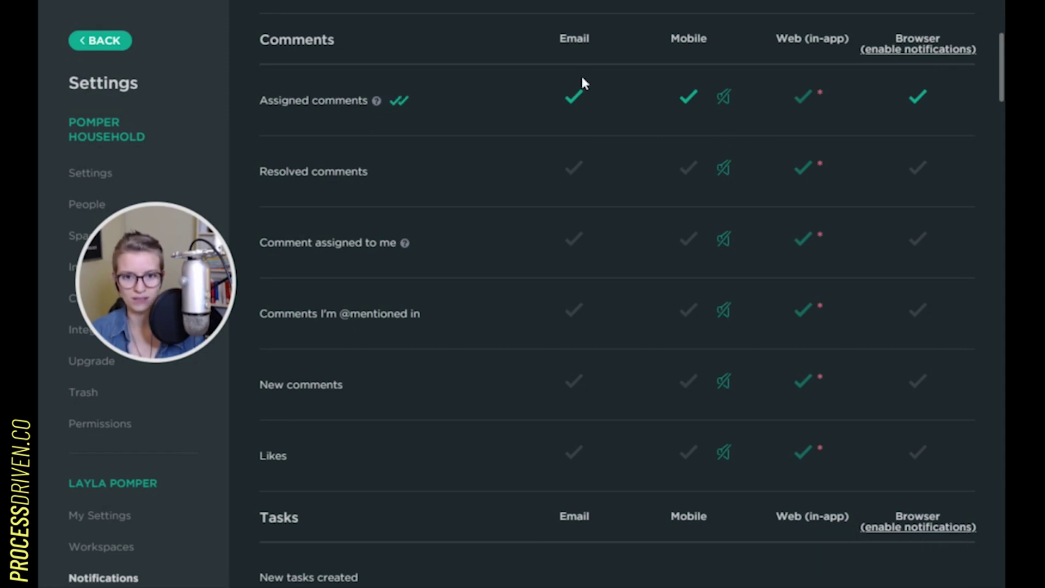
click(575, 96)
click(688, 104)
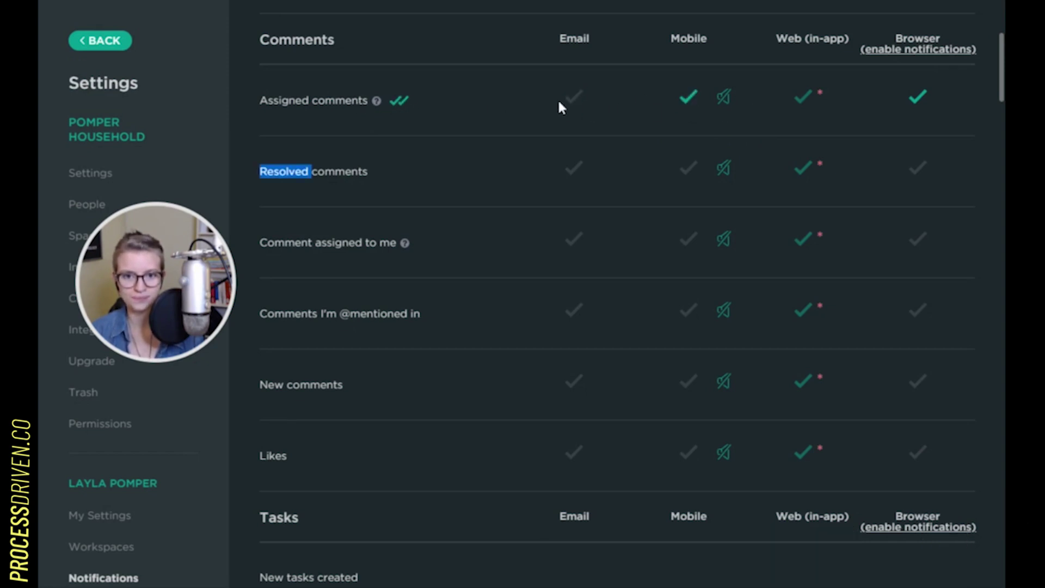
click(576, 103)
drag(1002, 95, 1003, 115)
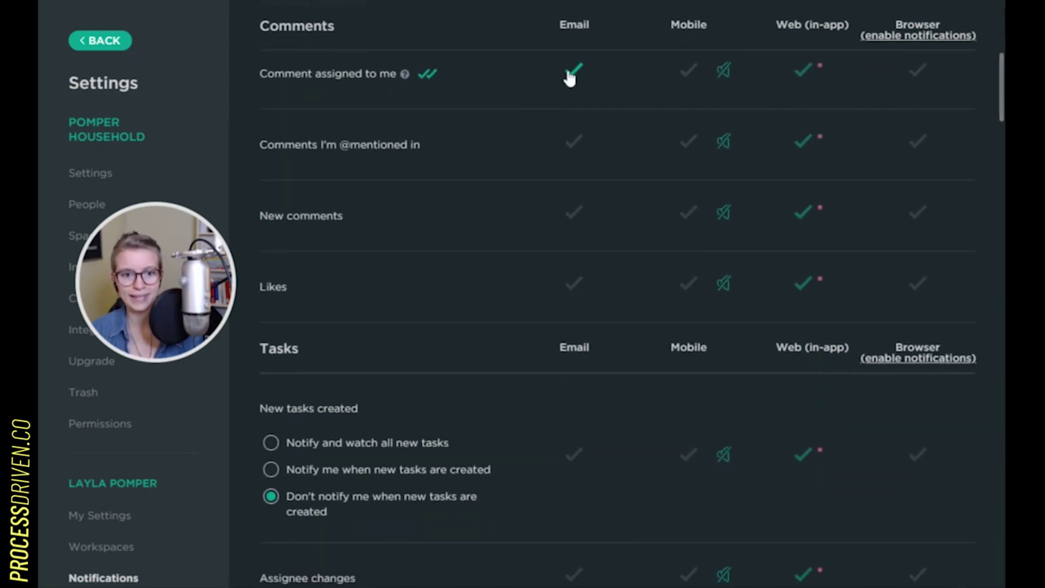
click(441, 152)
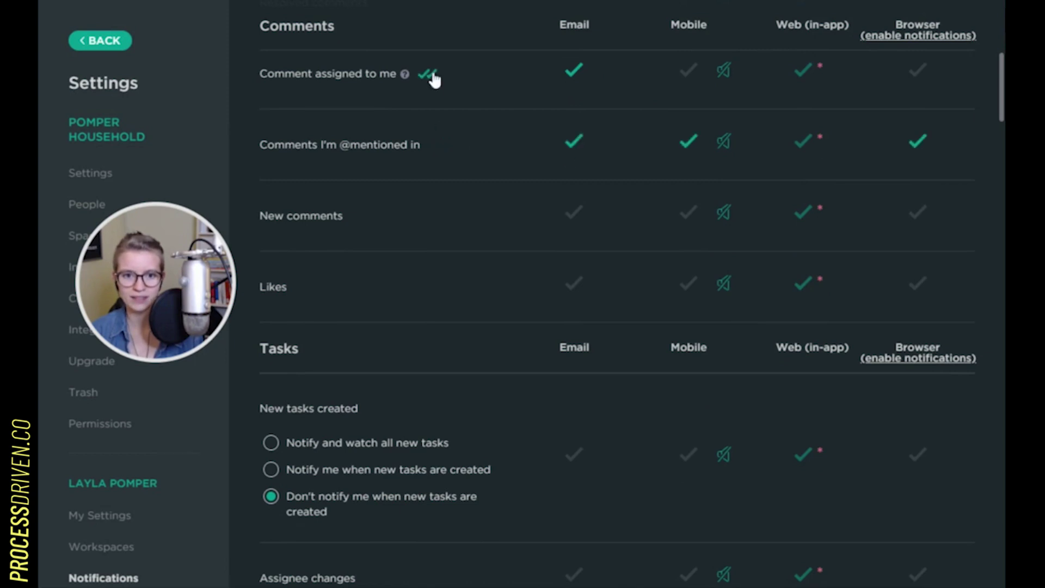
drag(999, 104, 999, 130)
scroll(653, 226, down, 2)
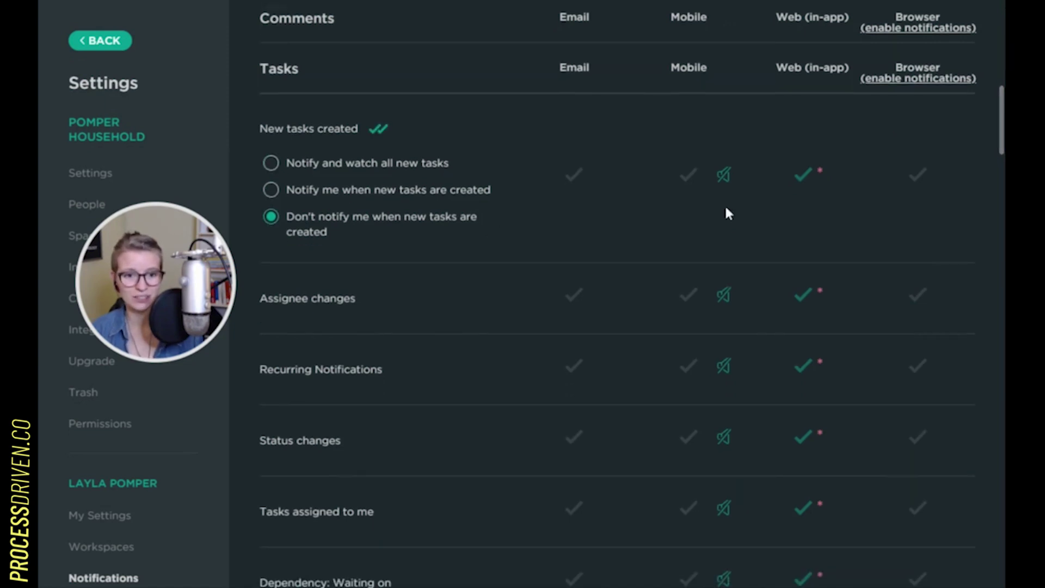
scroll(1000, 145, down, 10)
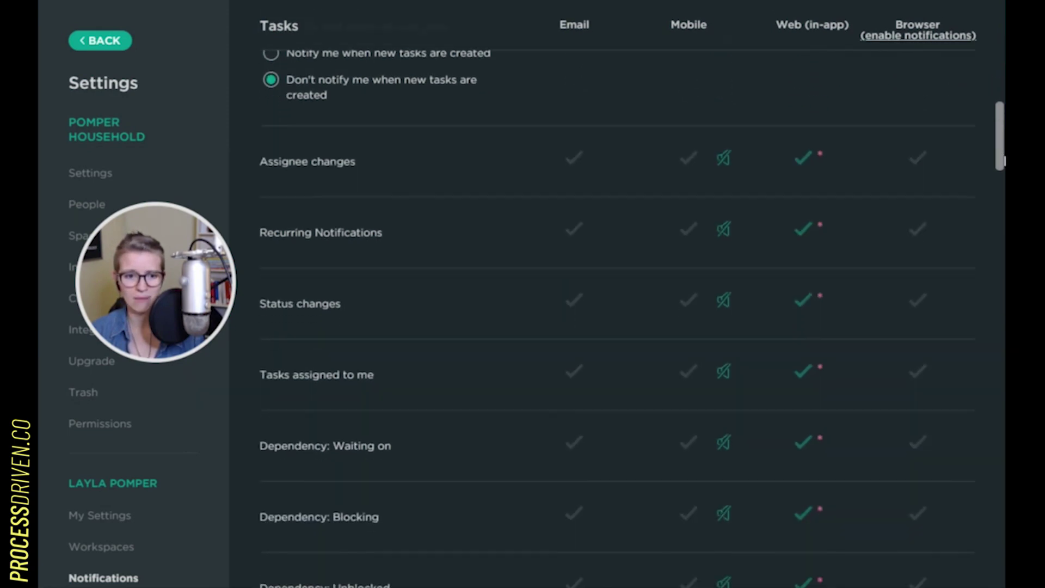
scroll(632, 327, down, 1)
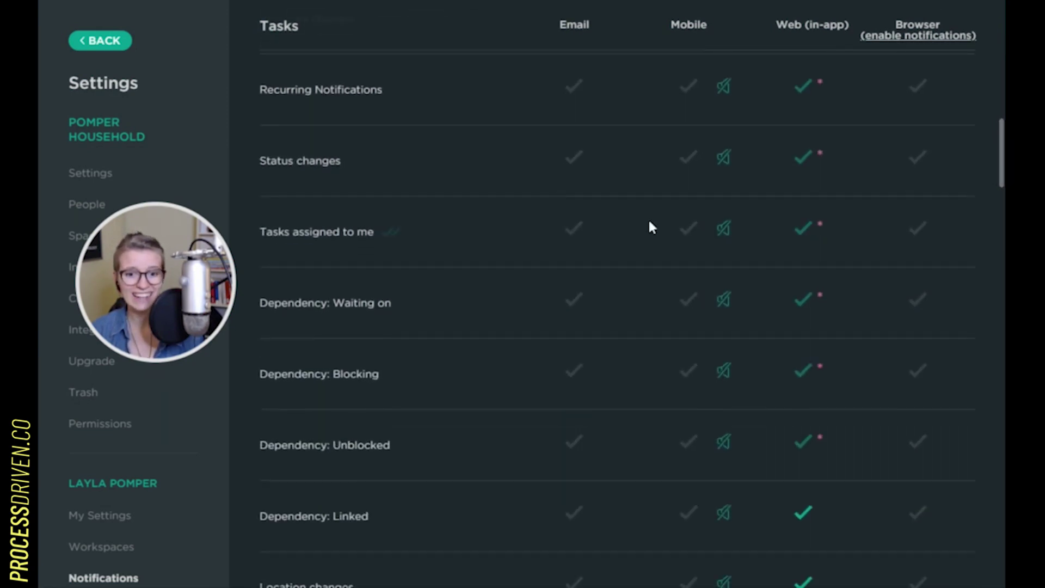
click(390, 232)
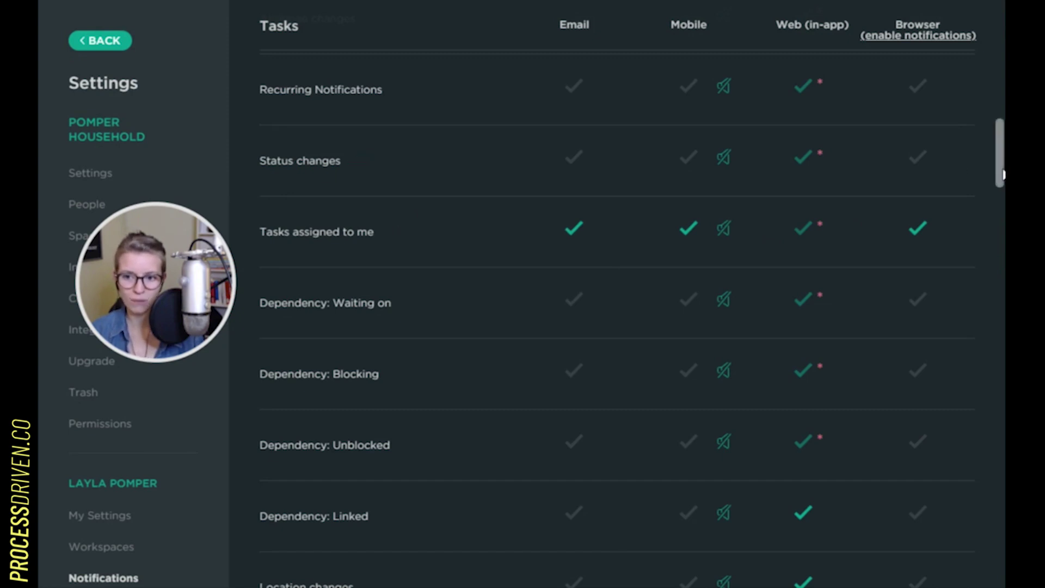
drag(1003, 175, 1003, 220)
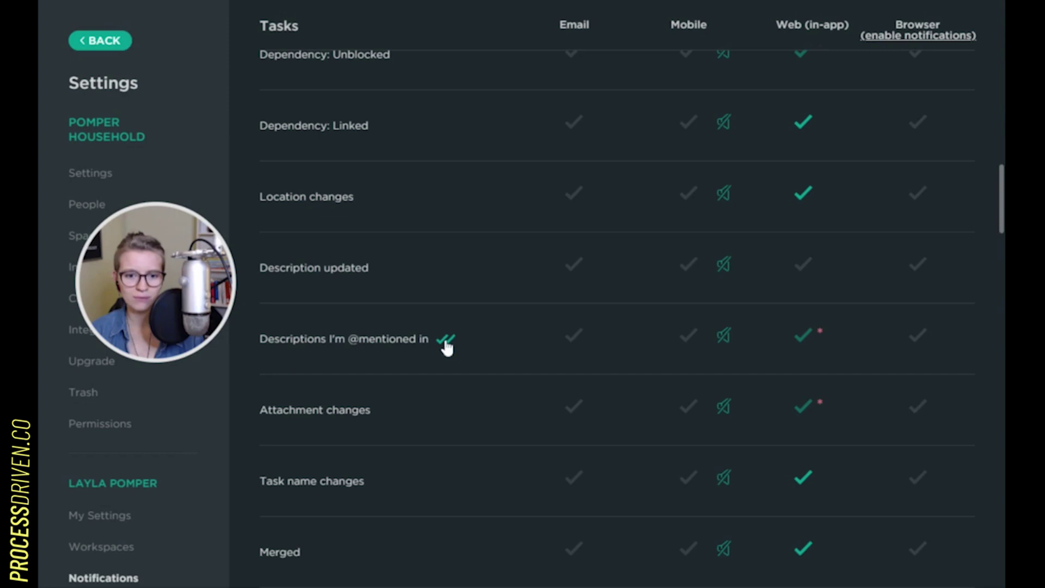
click(446, 343)
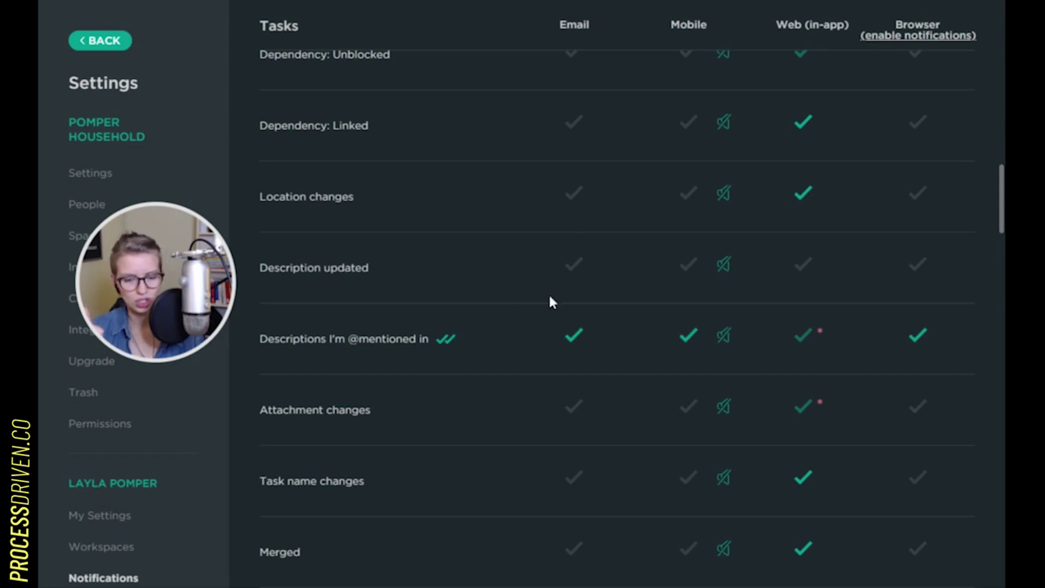
drag(1000, 230, 1003, 272)
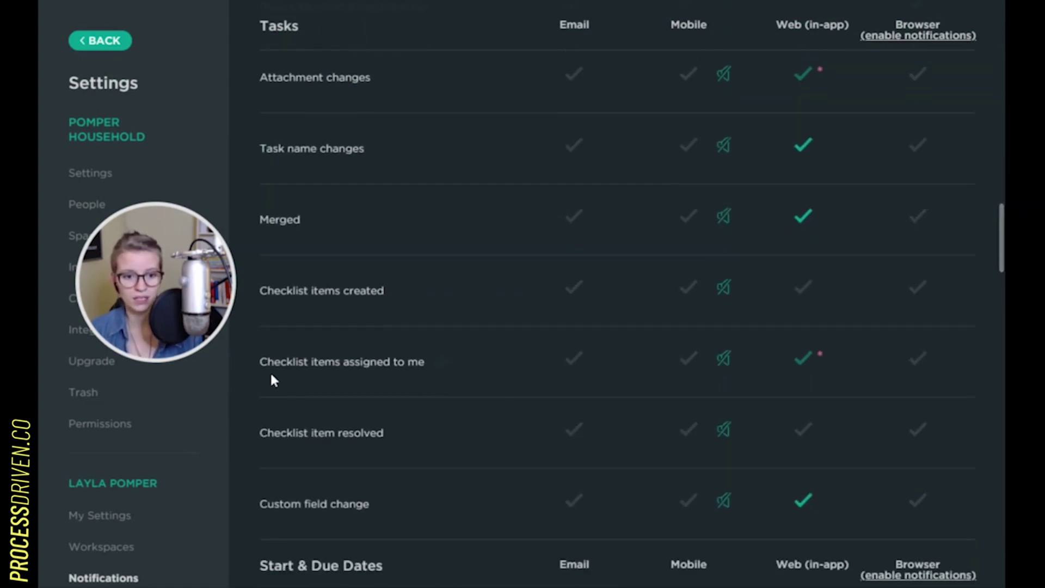
mouse_move(271, 376)
click(442, 363)
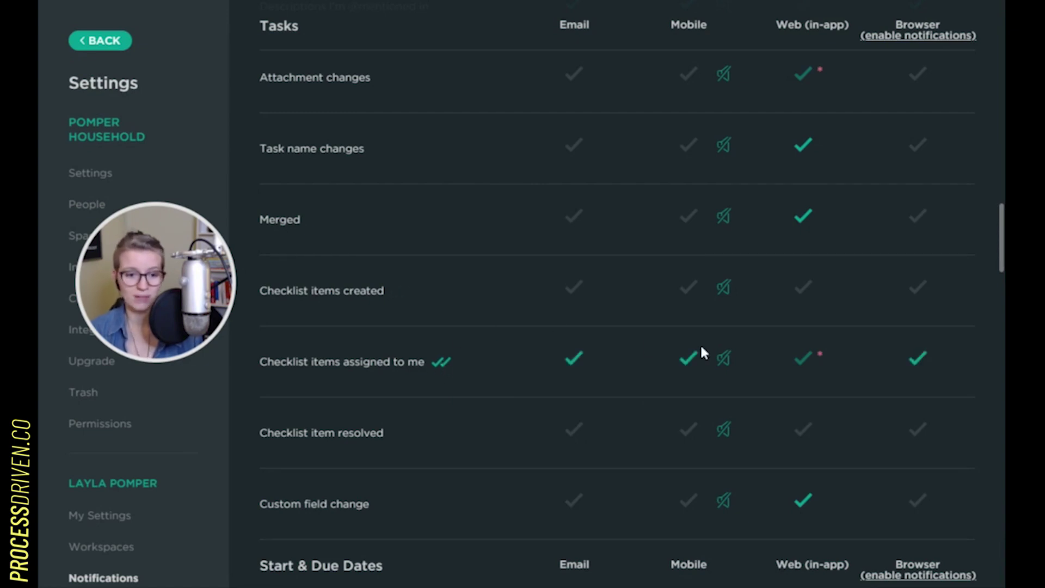
drag(1003, 244, 1003, 302)
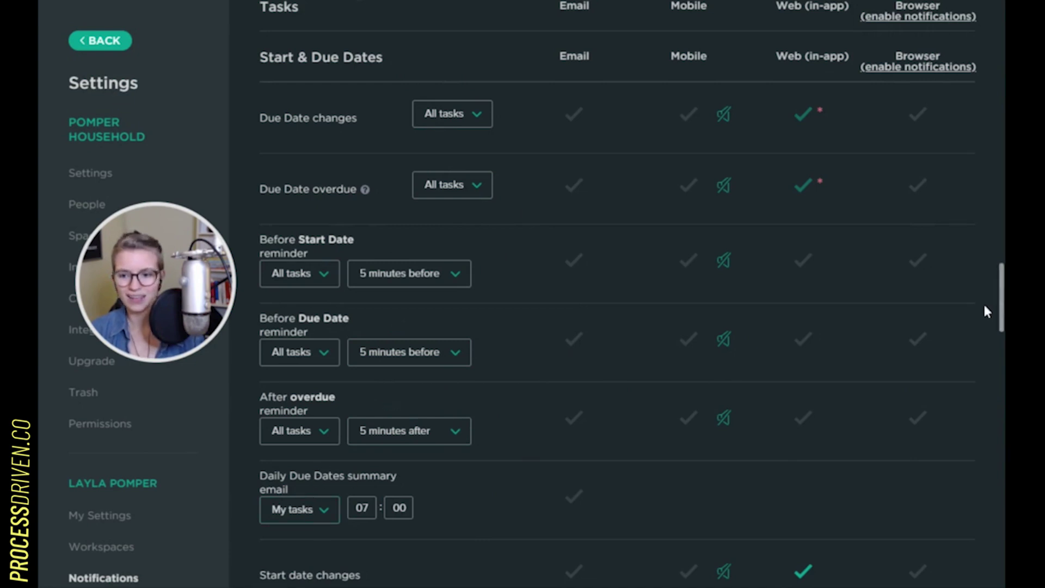
drag(1003, 320, 1003, 327)
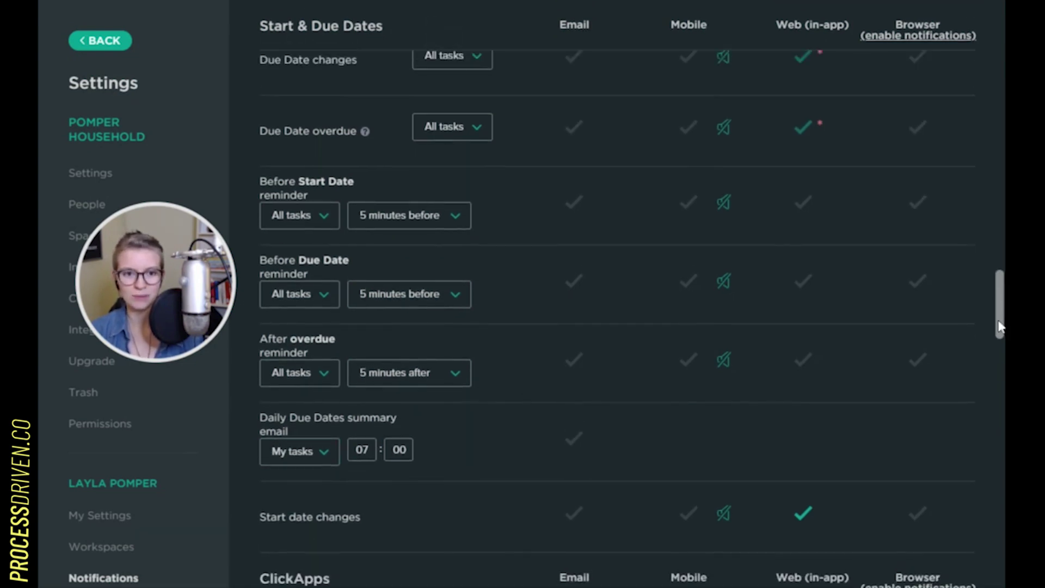
click(576, 444)
click(297, 451)
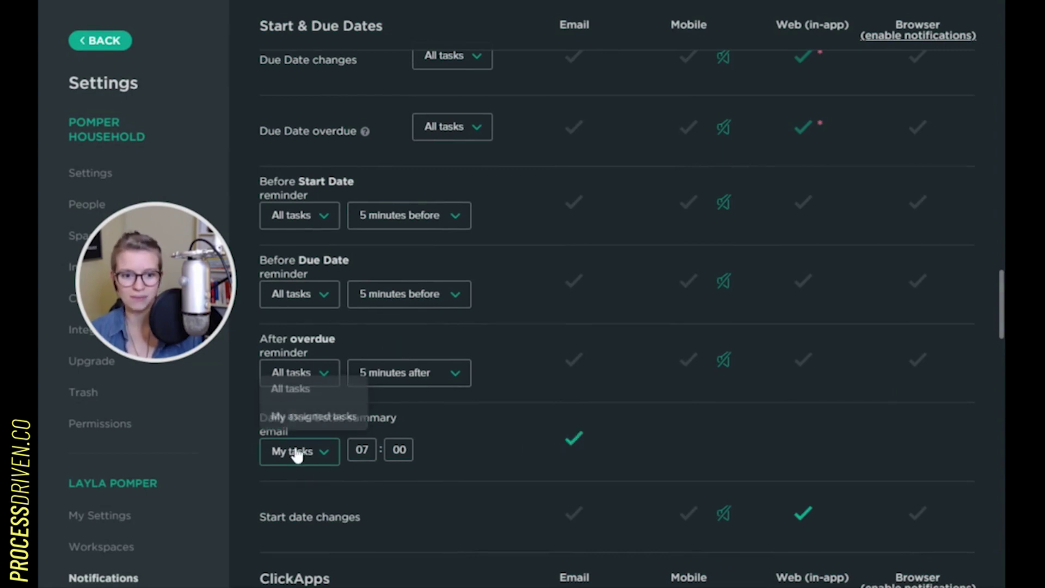
click(307, 416)
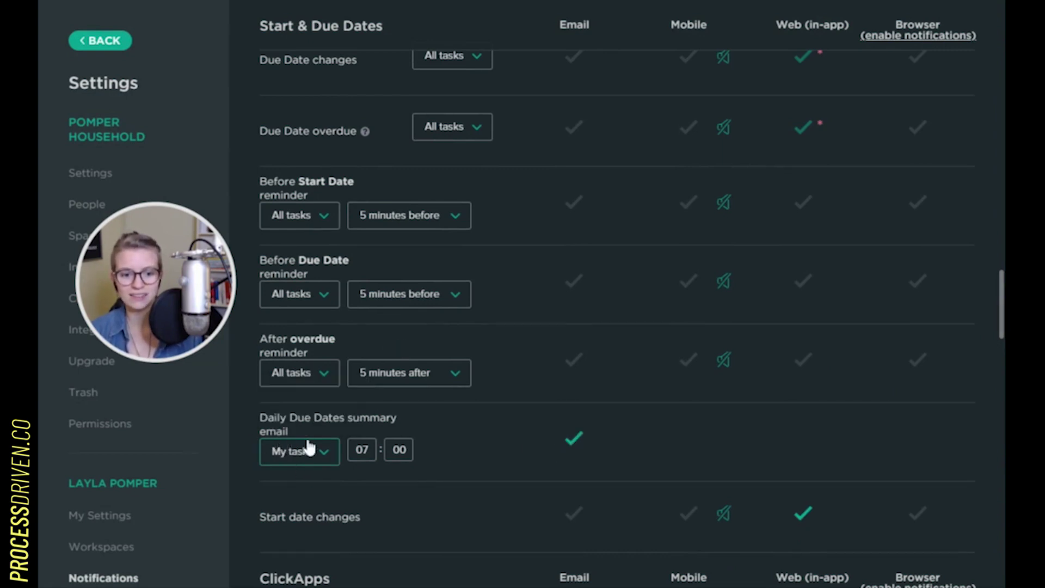
click(365, 449)
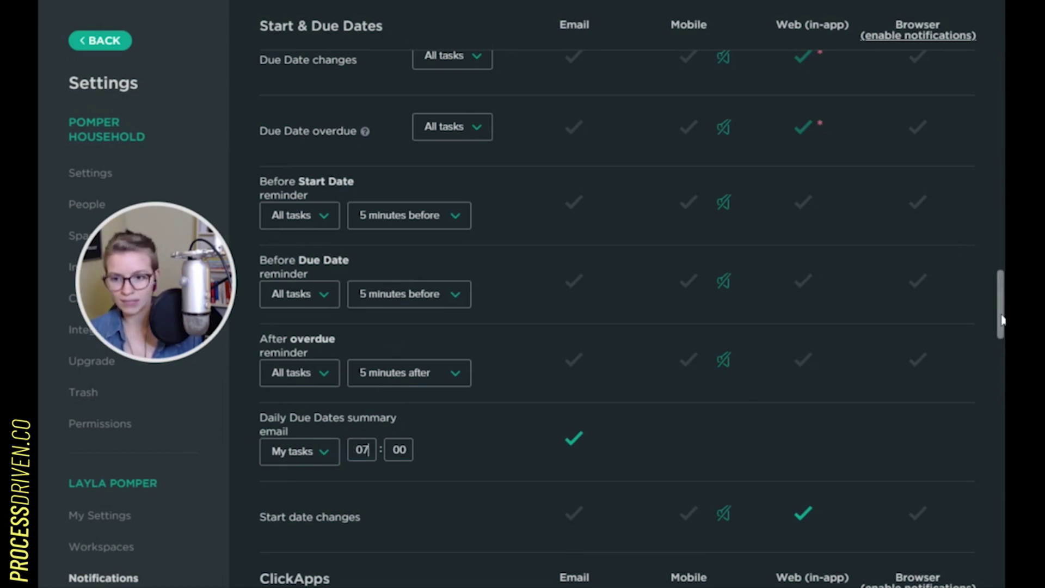
scroll(364, 335, down, 3)
click(575, 288)
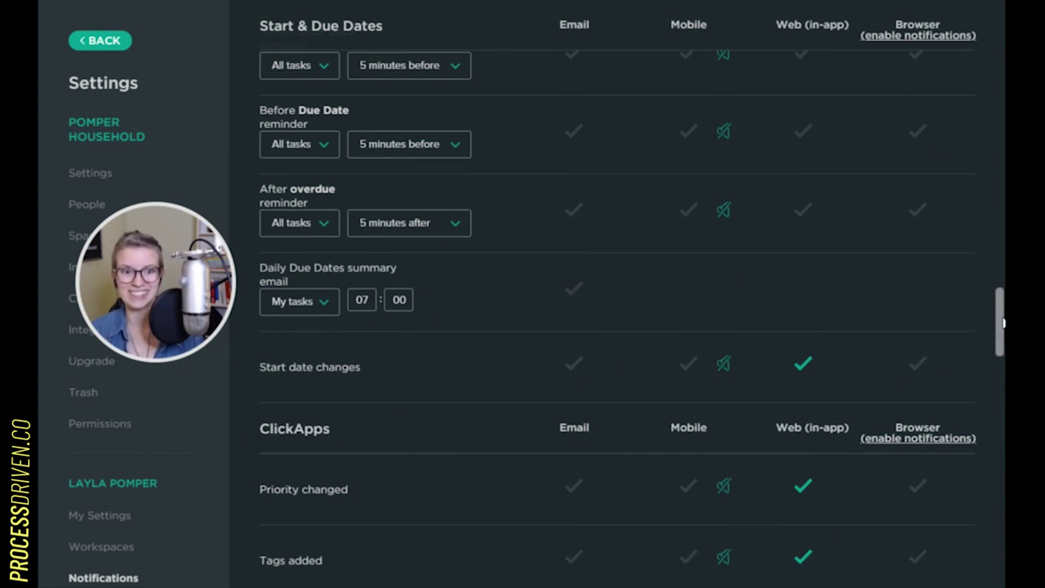
scroll(1003, 338, down, 3)
drag(1003, 338, 999, 312)
scroll(997, 308, up, 3)
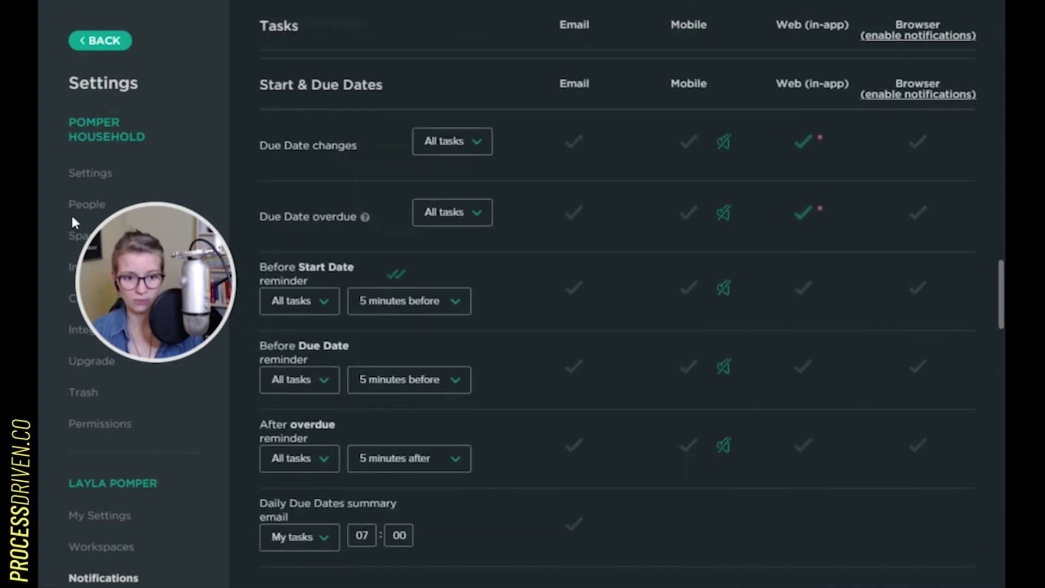
click(269, 301)
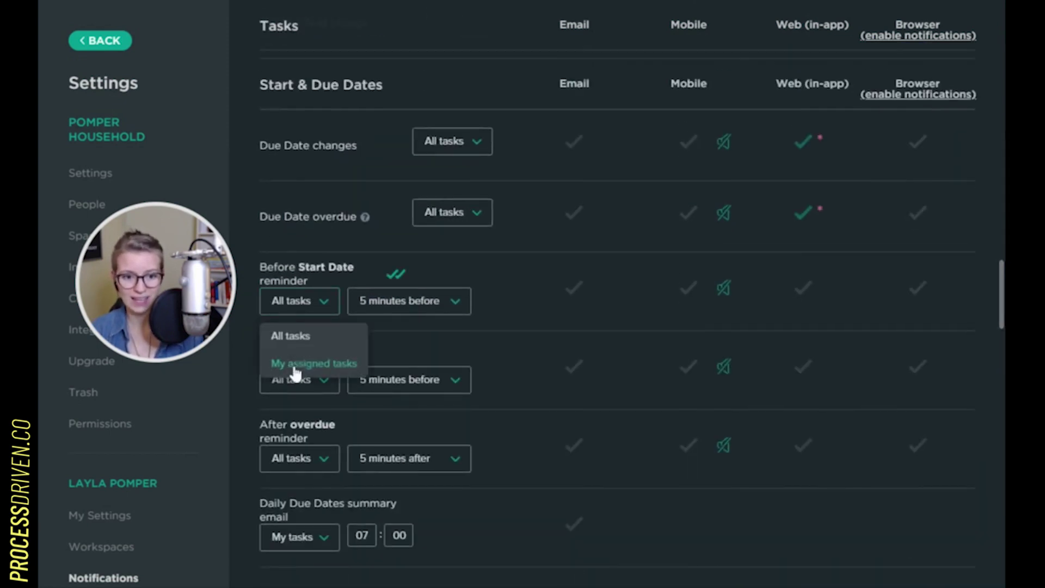
click(392, 302)
drag(992, 312, 1000, 395)
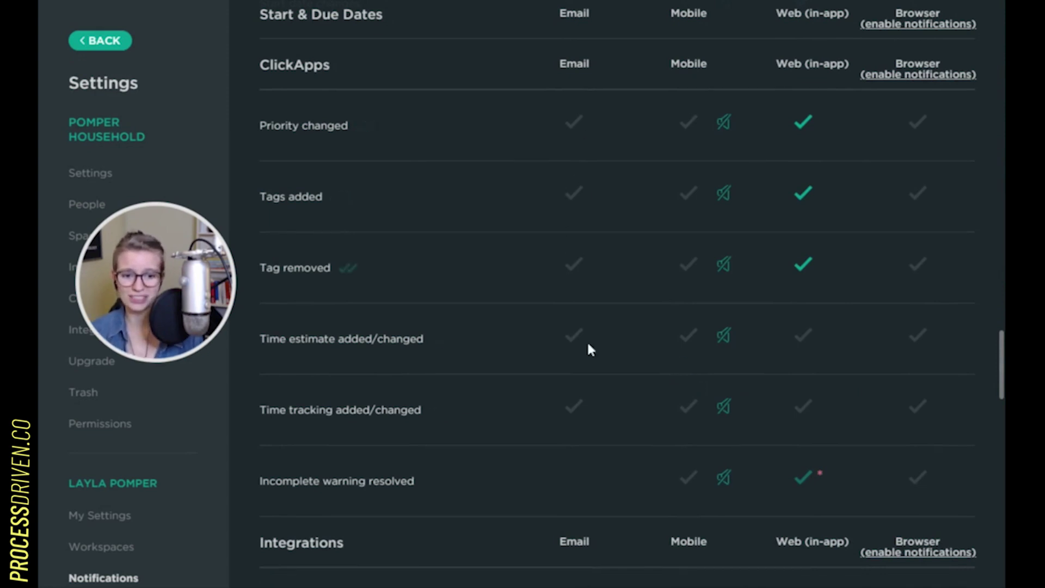
Uncheck the in-app Web boxes for Priority changed, Tags added and Tag removed.
drag(1000, 354, 1000, 351)
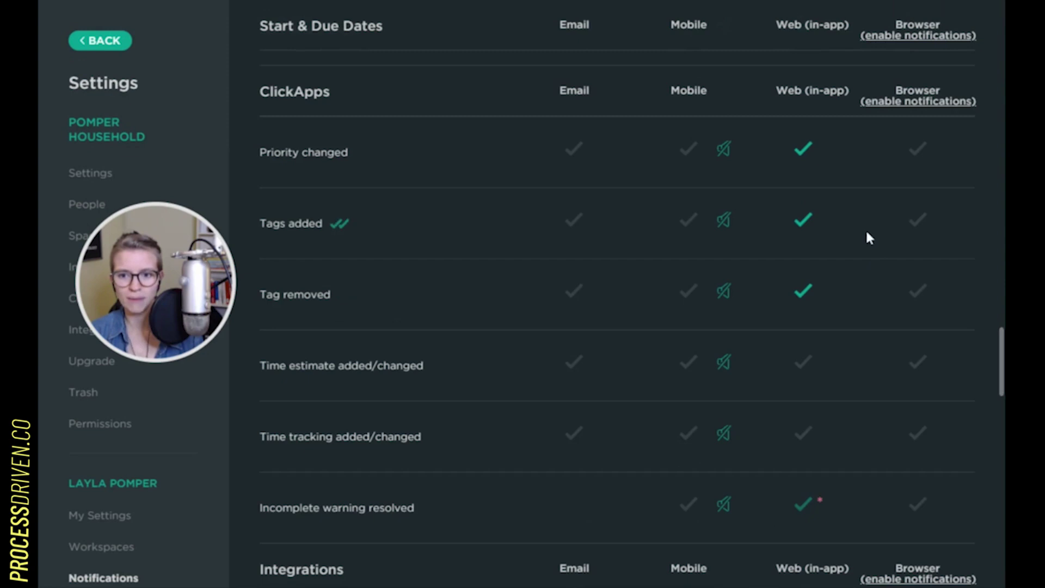
click(804, 150)
click(802, 220)
click(804, 294)
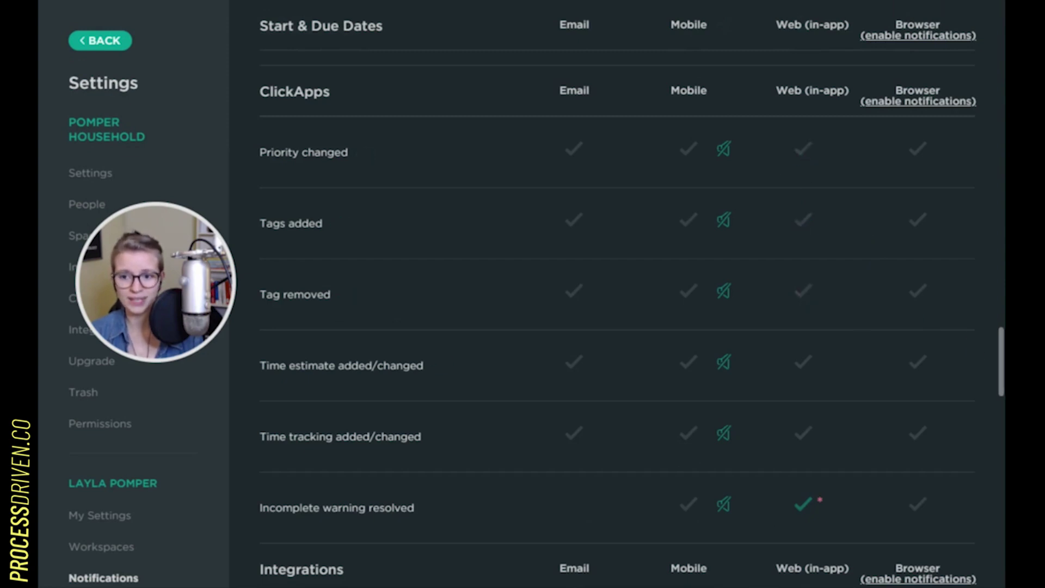
drag(1000, 361, 1000, 415)
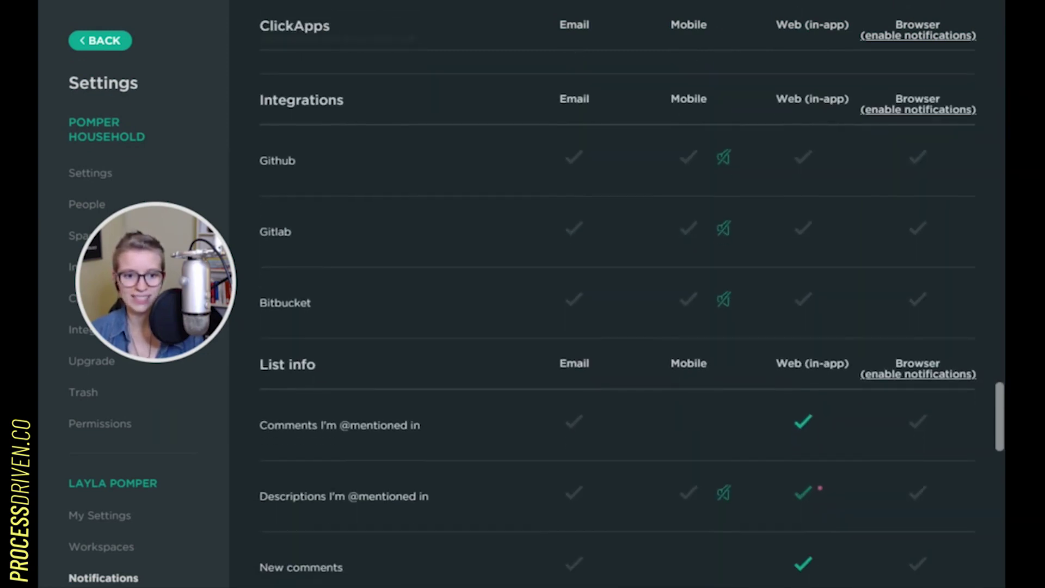
scroll(632, 326, up, 1)
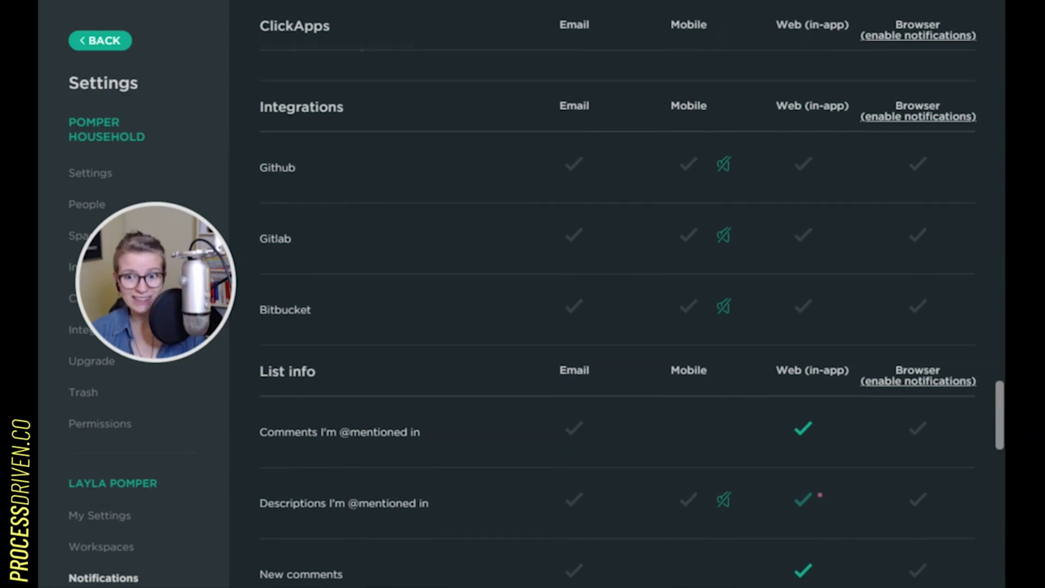
drag(1000, 396, 1001, 434)
mouse_move(622, 172)
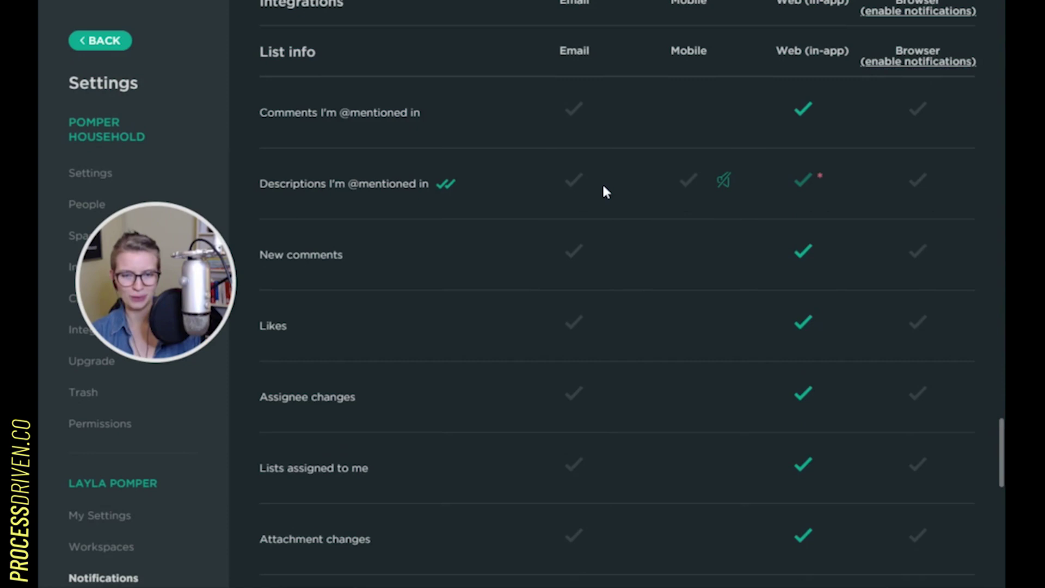
click(573, 112)
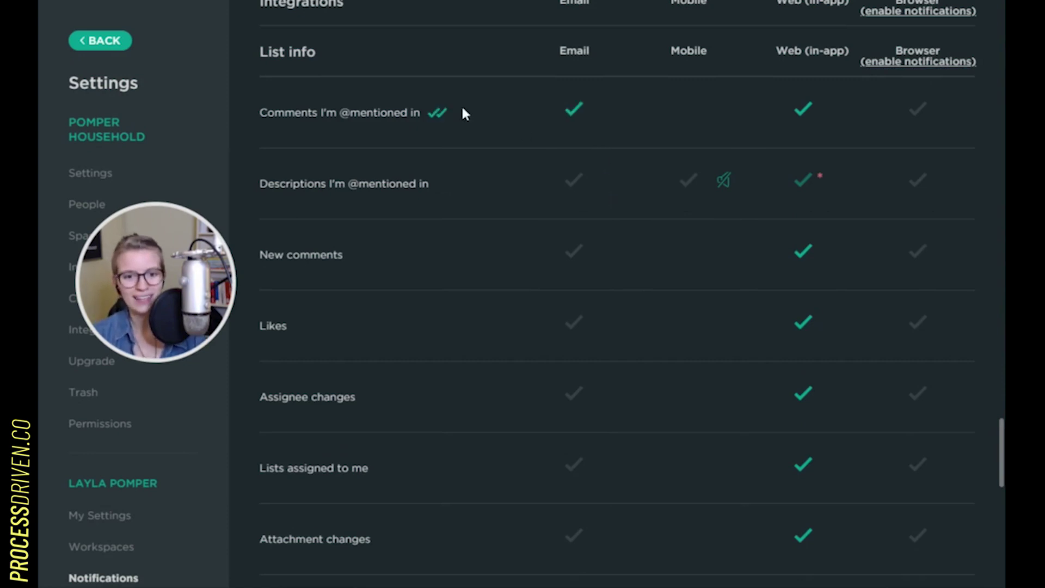
click(438, 113)
click(443, 184)
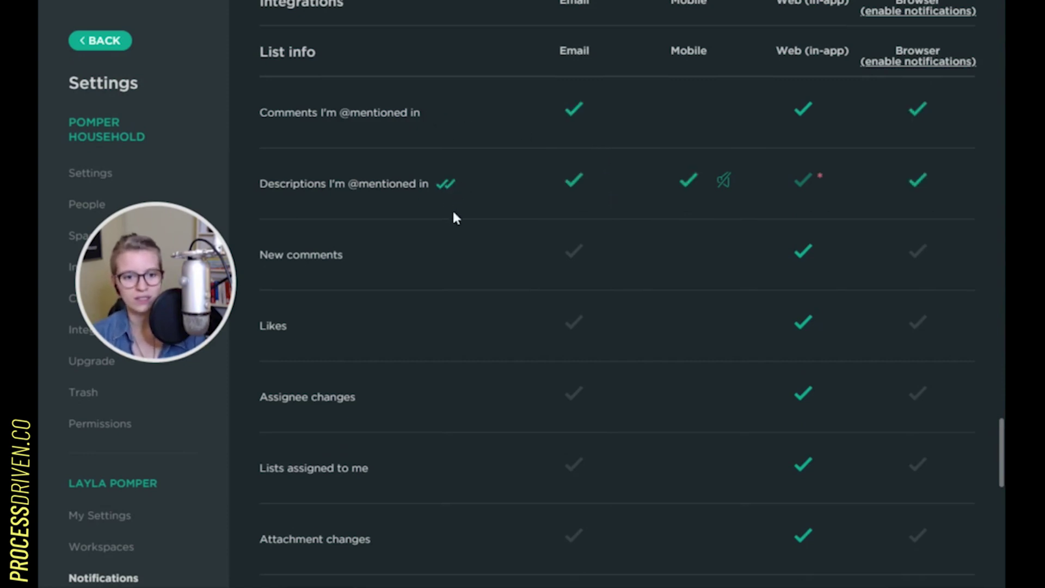
click(384, 466)
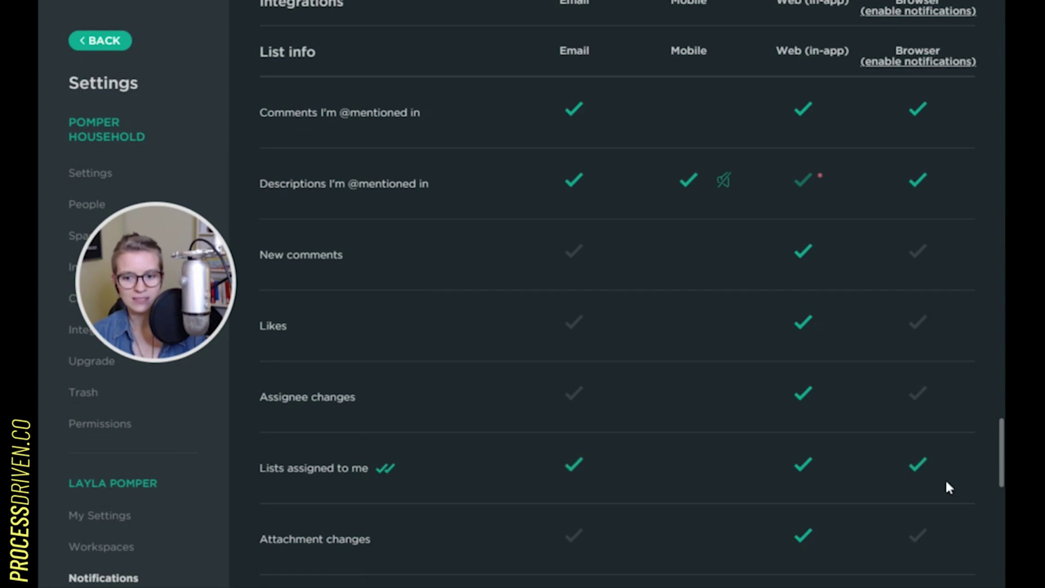
scroll(1003, 474, down, 8)
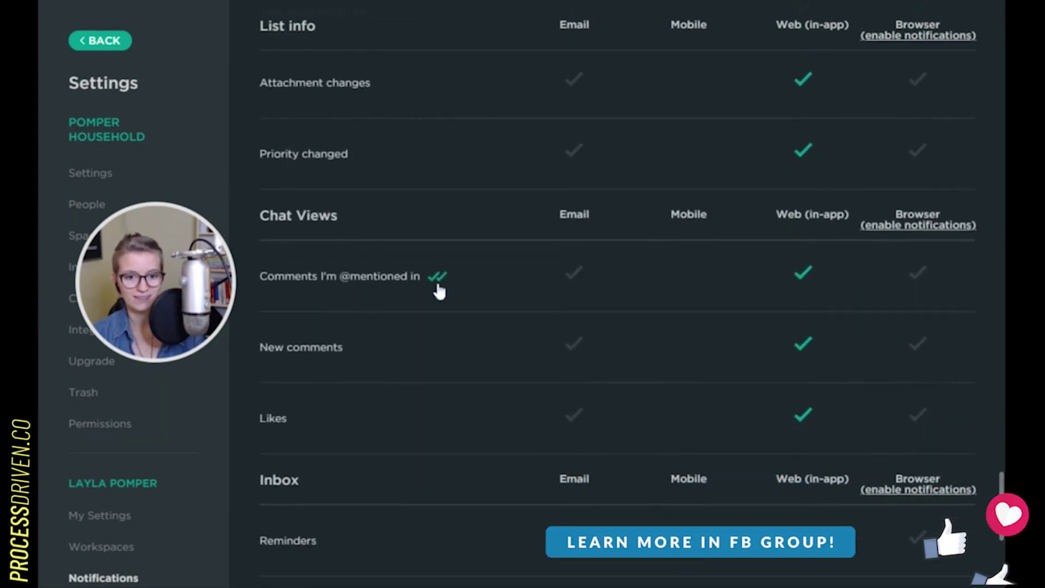
click(437, 275)
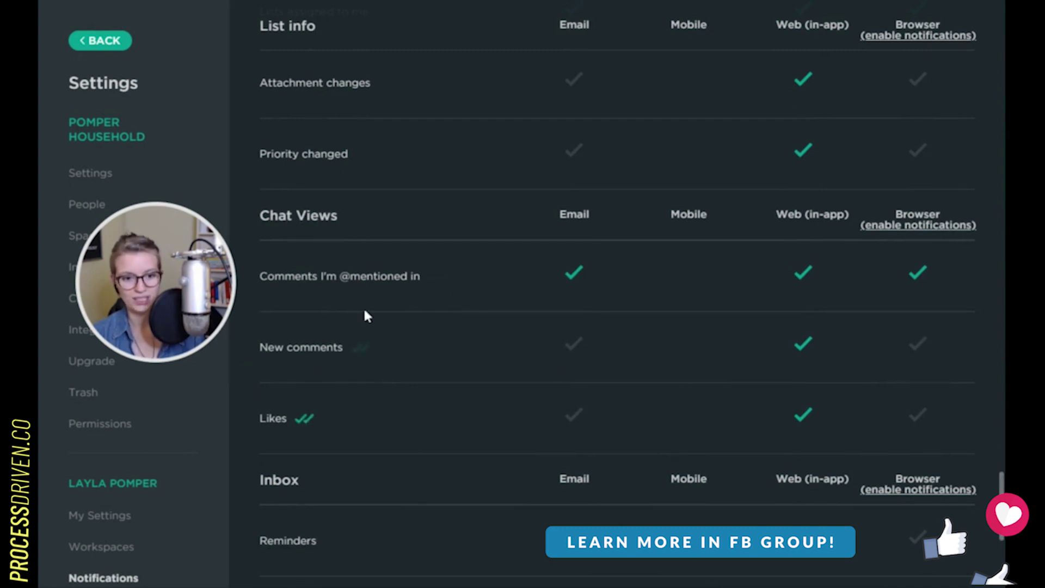
scroll(478, 364, down, 7)
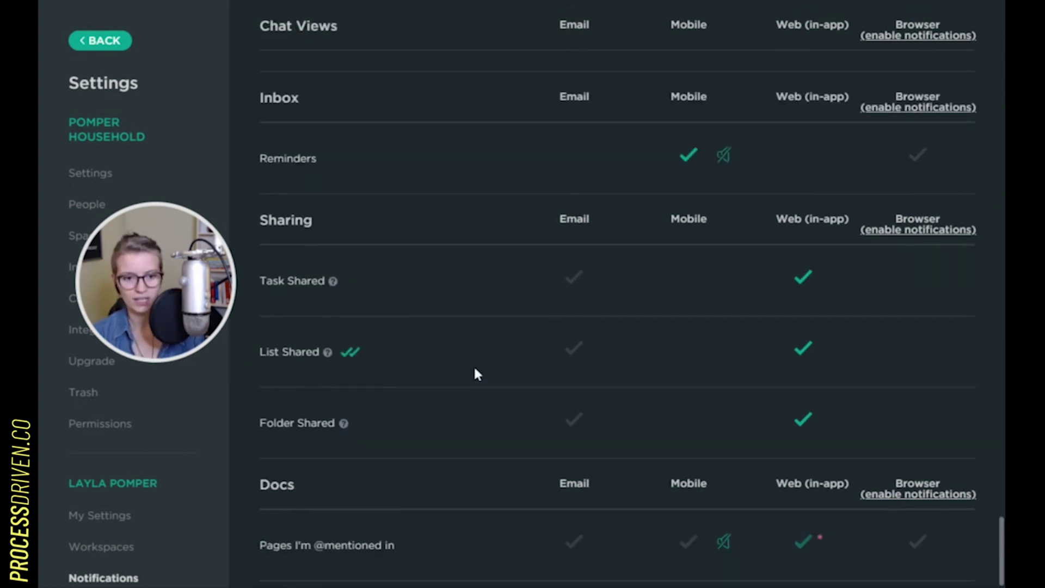
scroll(475, 369, up, 7)
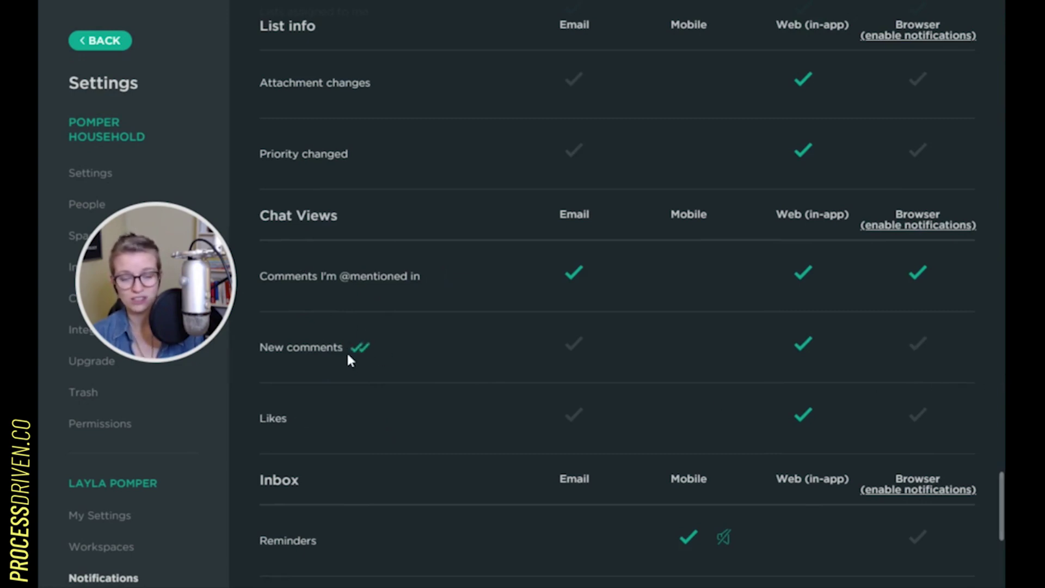
drag(1003, 519, 1003, 566)
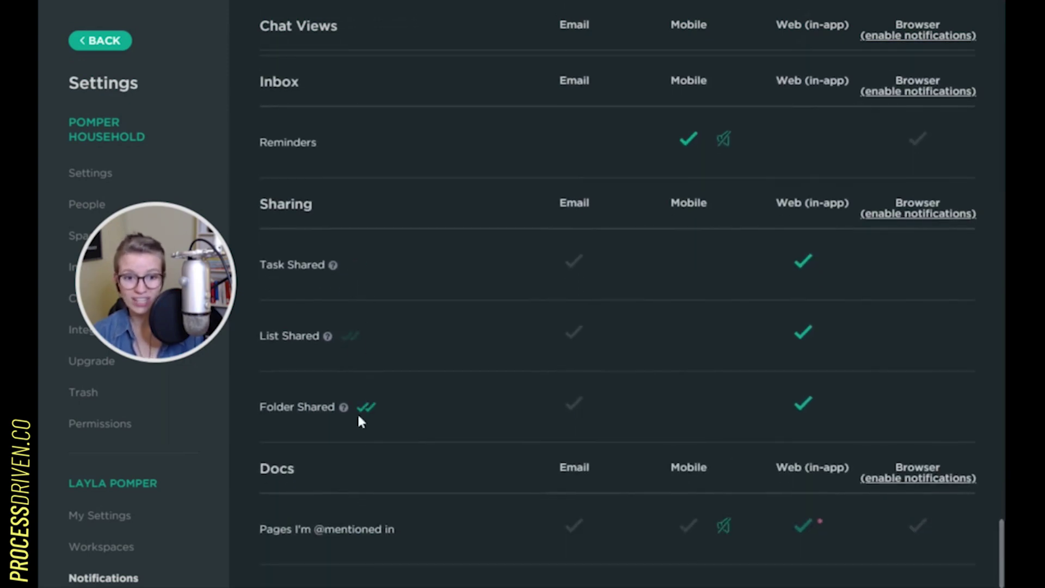
click(367, 408)
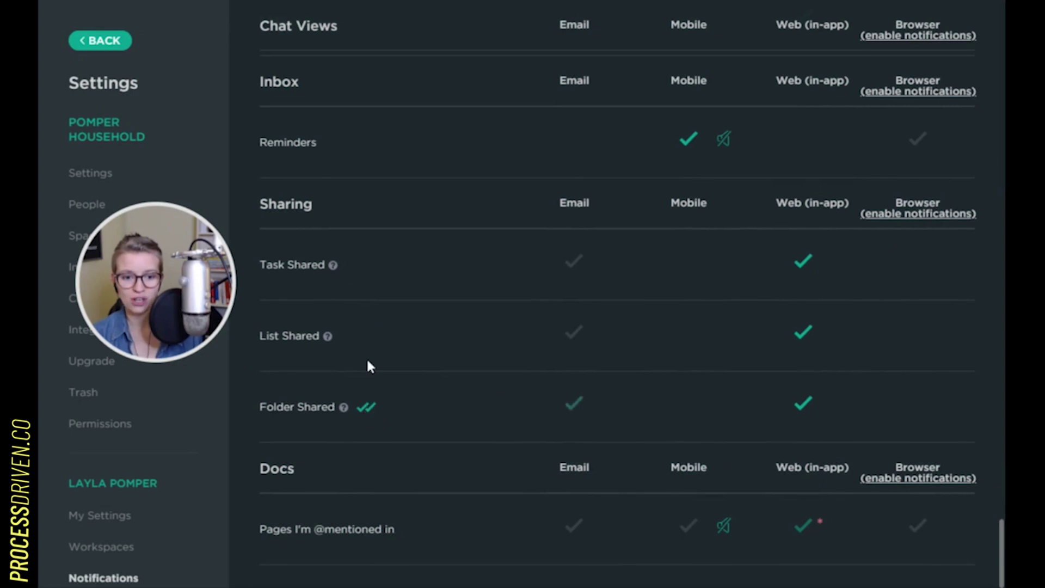
click(357, 335)
click(354, 266)
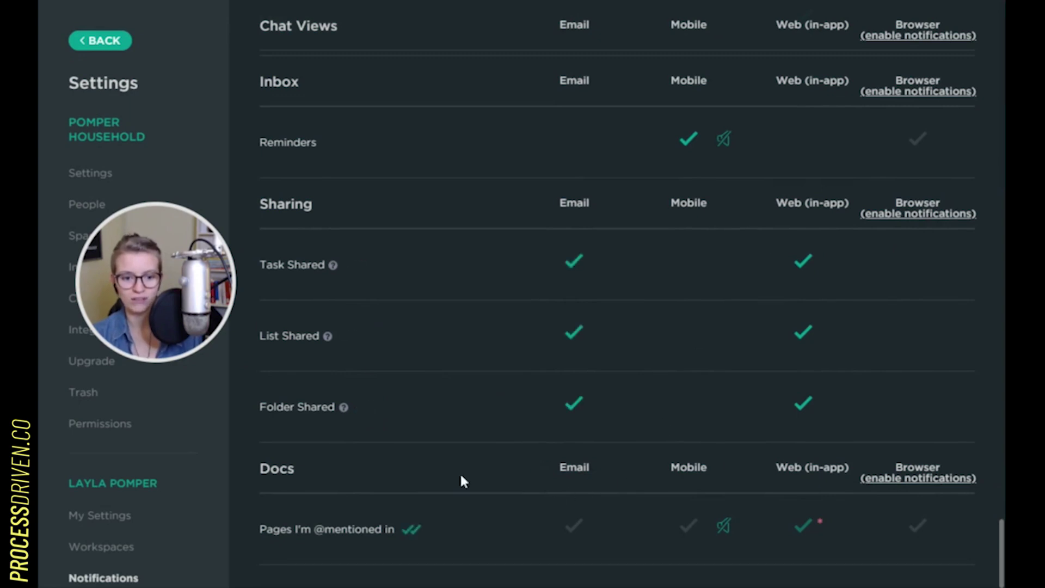
click(411, 529)
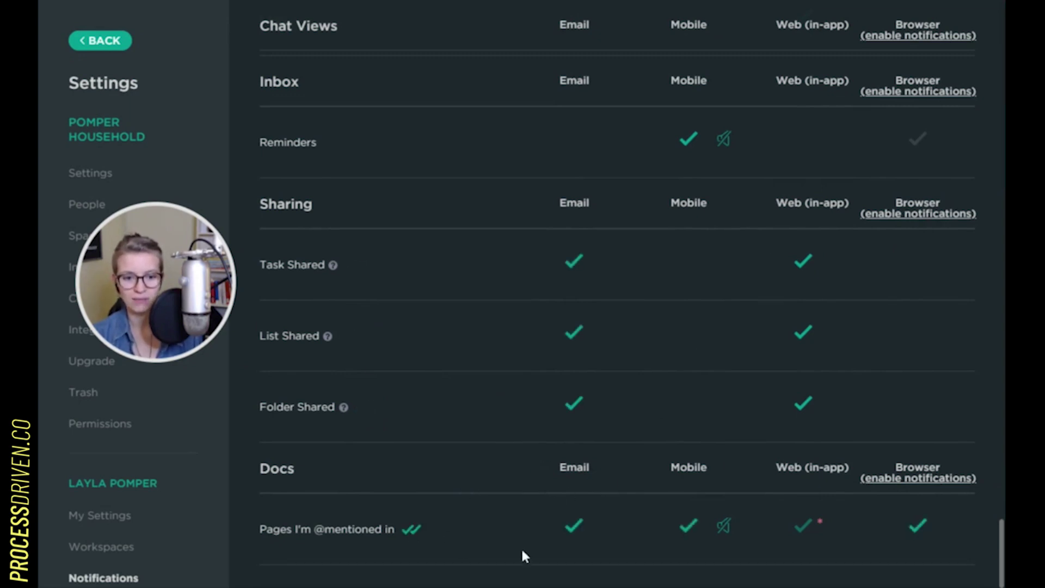
Set the Smart Notifications delay to 1 hour and tick the Wait checkbox.
scroll(488, 508, up, 20)
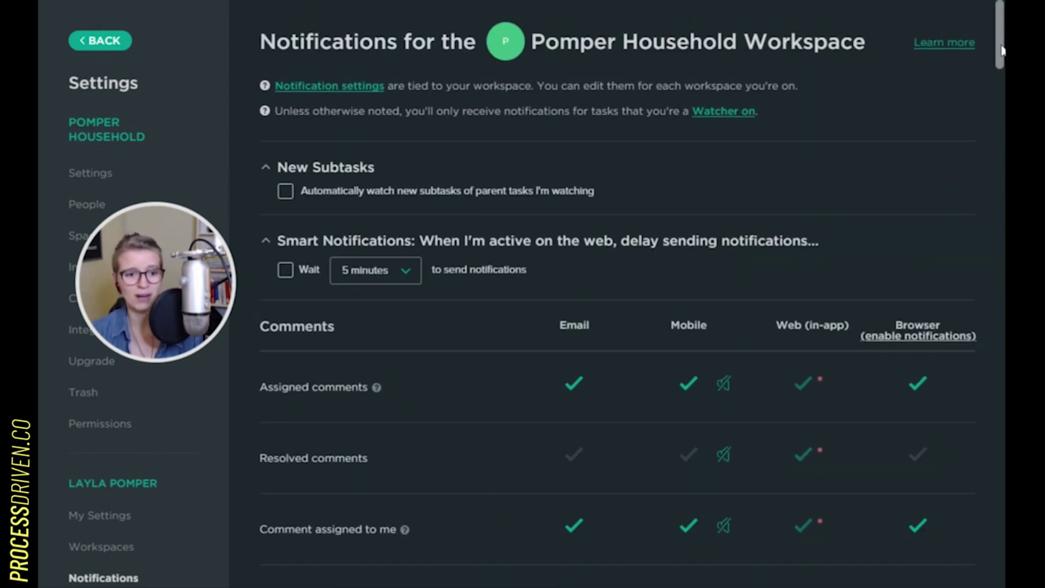
scroll(1000, 50, down, 2)
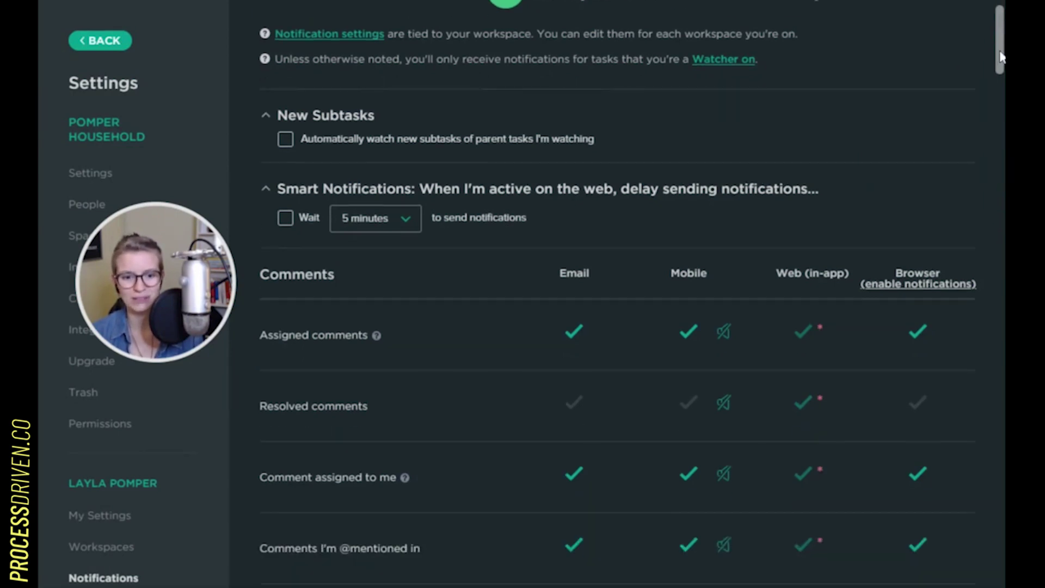
click(384, 178)
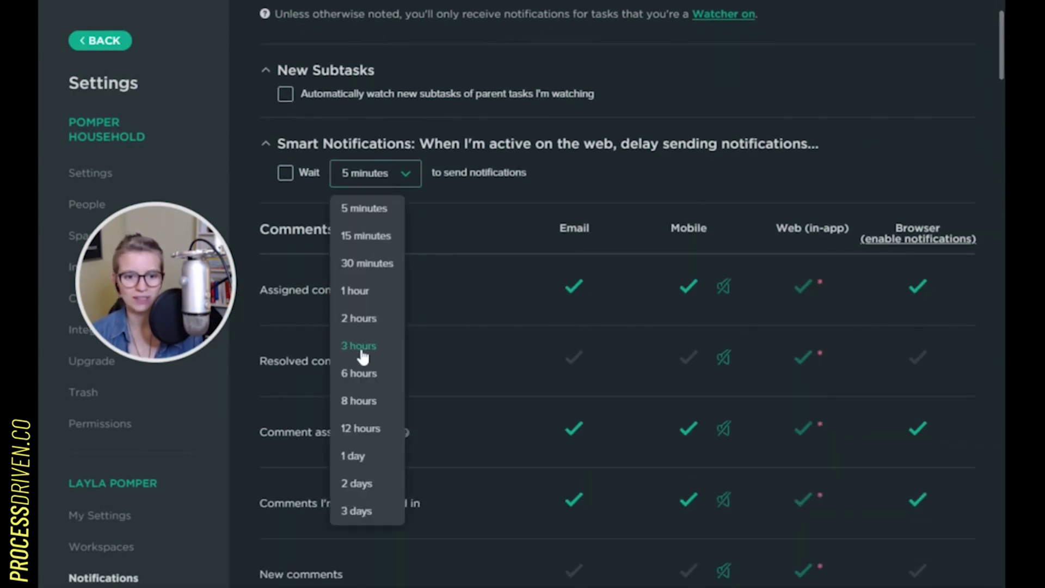
click(355, 291)
click(304, 175)
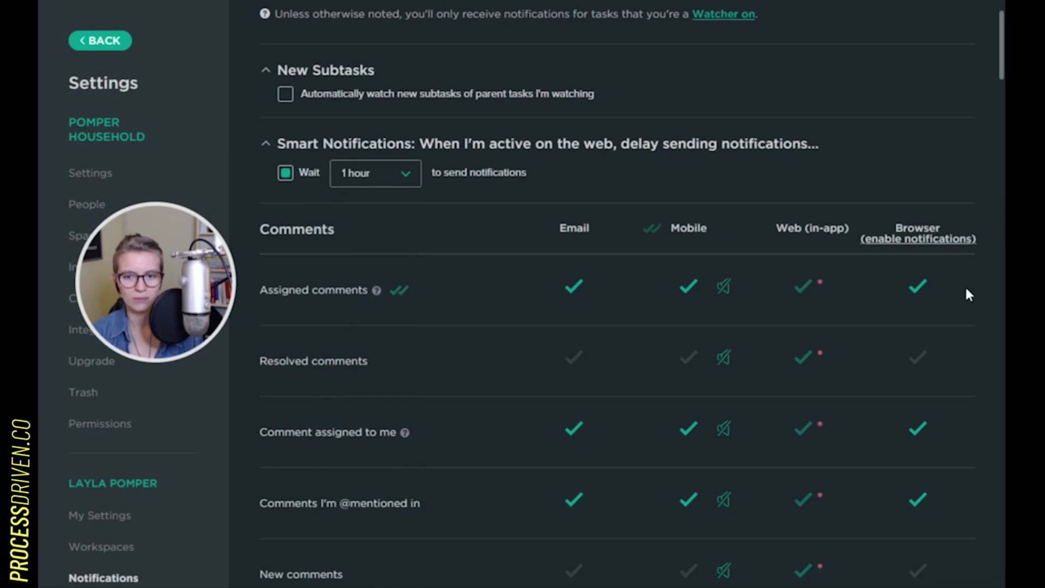
scroll(900, 294, up, 2)
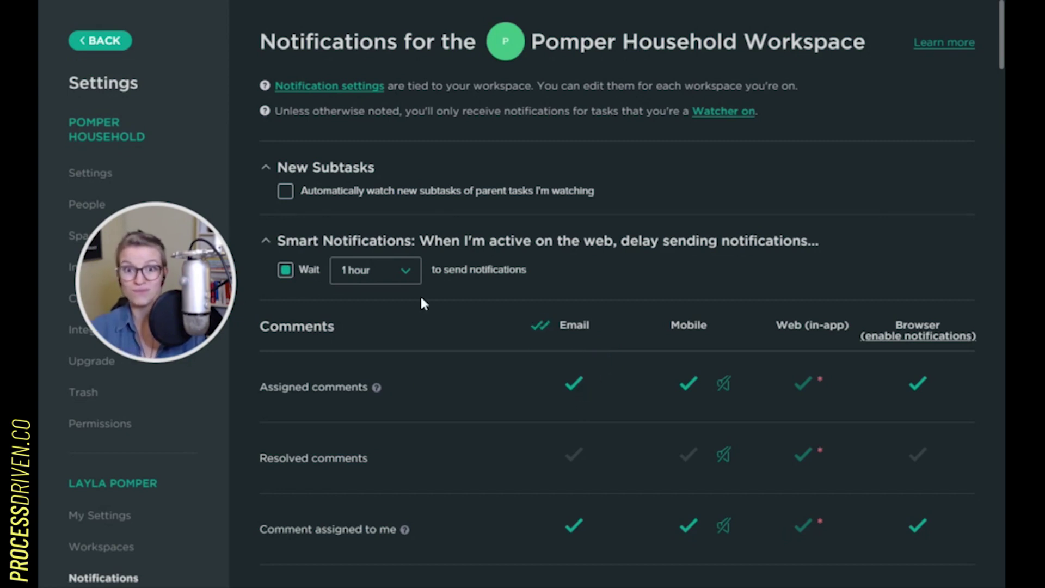
click(95, 43)
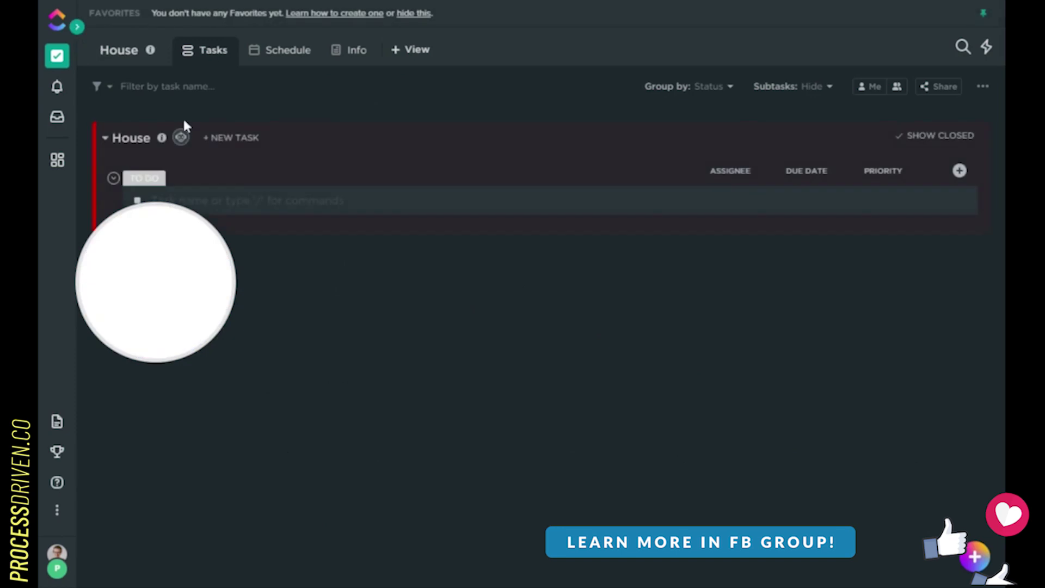
click(57, 549)
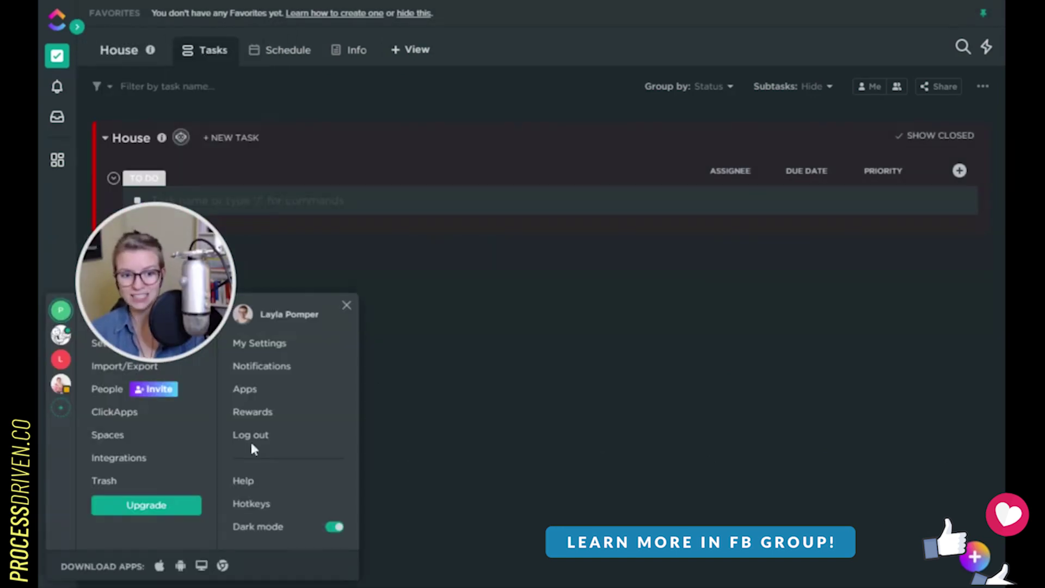
click(263, 368)
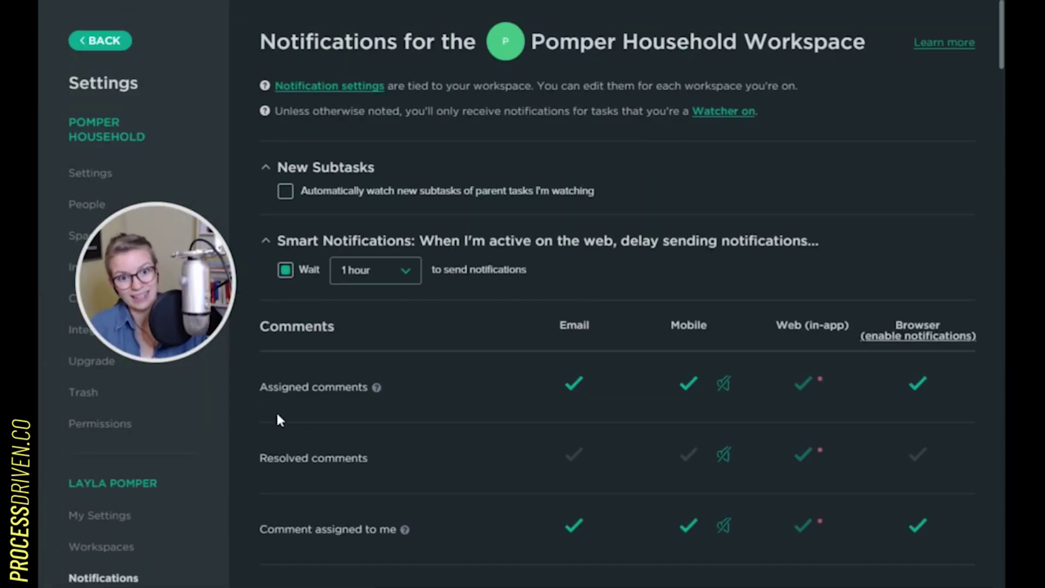
scroll(633, 258, down, 15)
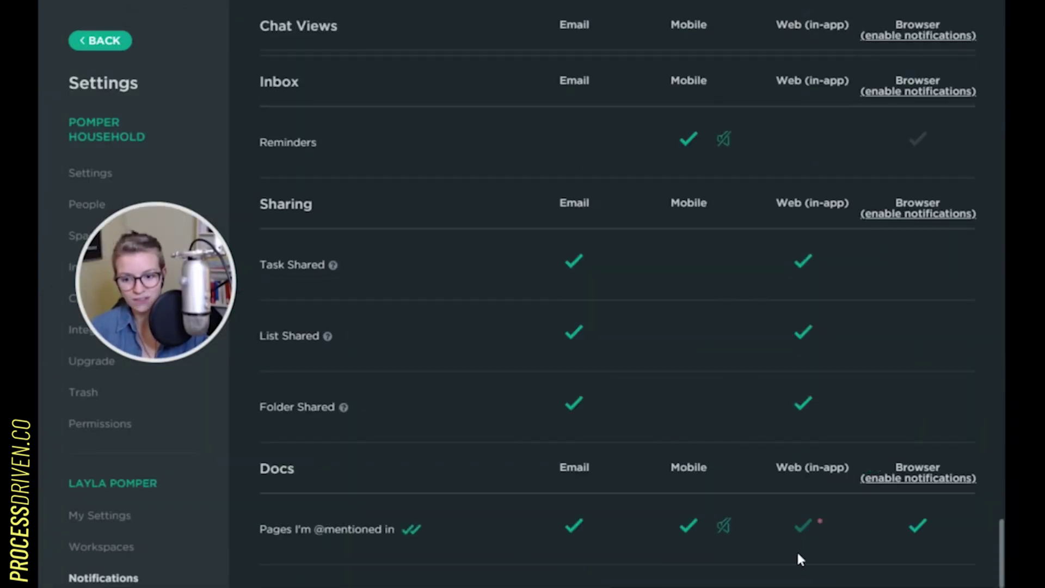
scroll(648, 501, up, 15)
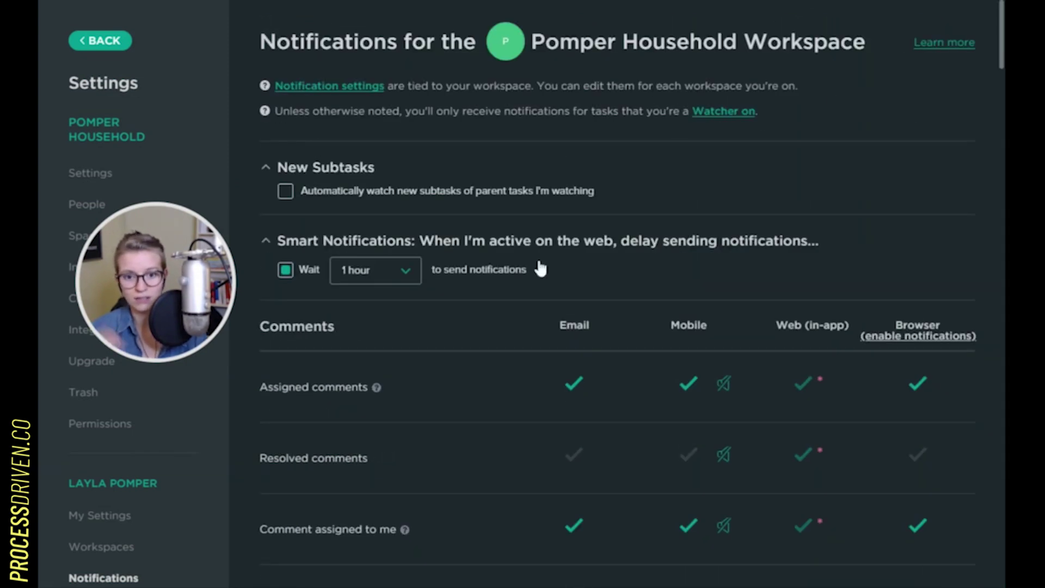
click(569, 388)
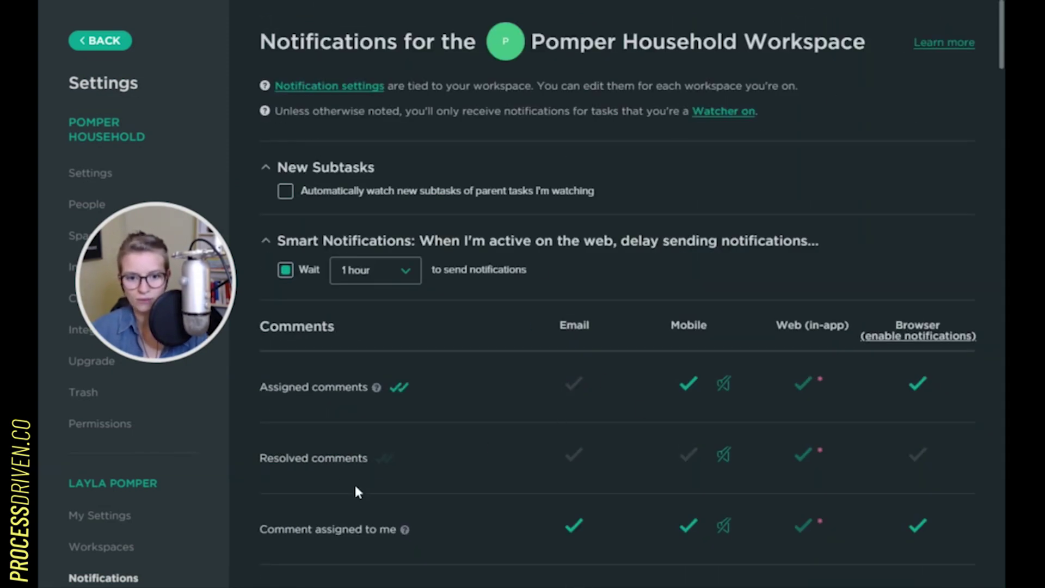
click(402, 388)
click(403, 389)
click(405, 388)
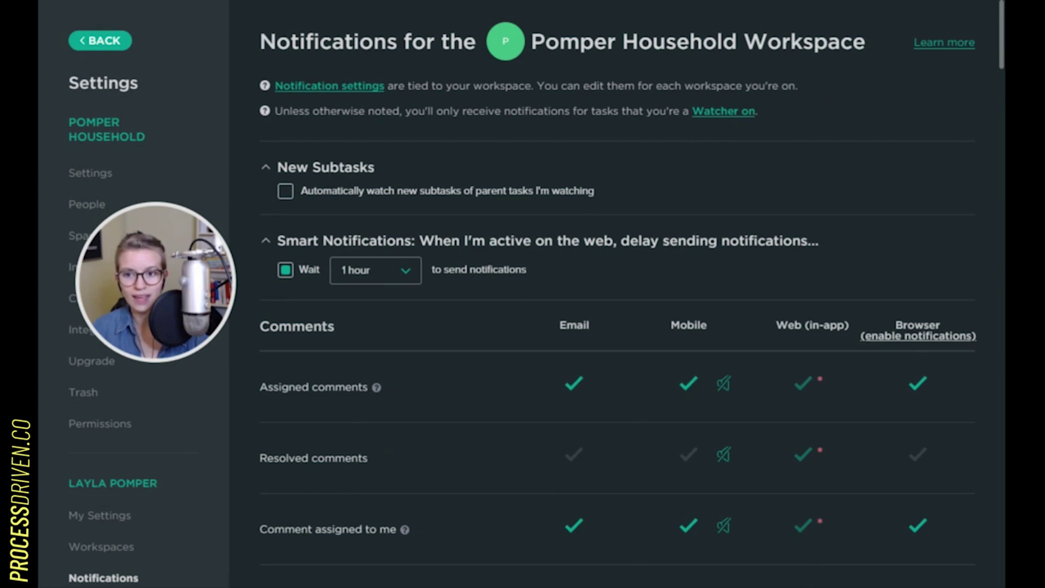